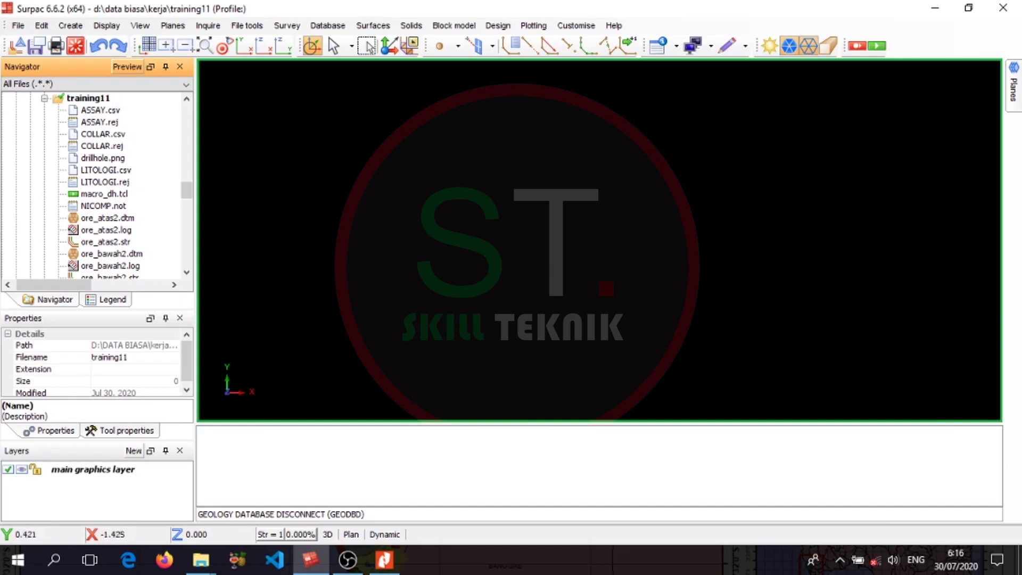
Step: Open the Basic statistics window from the database analysis functions and start loading data from string files
{"action": "left_click", "coordinate": [330, 26]}
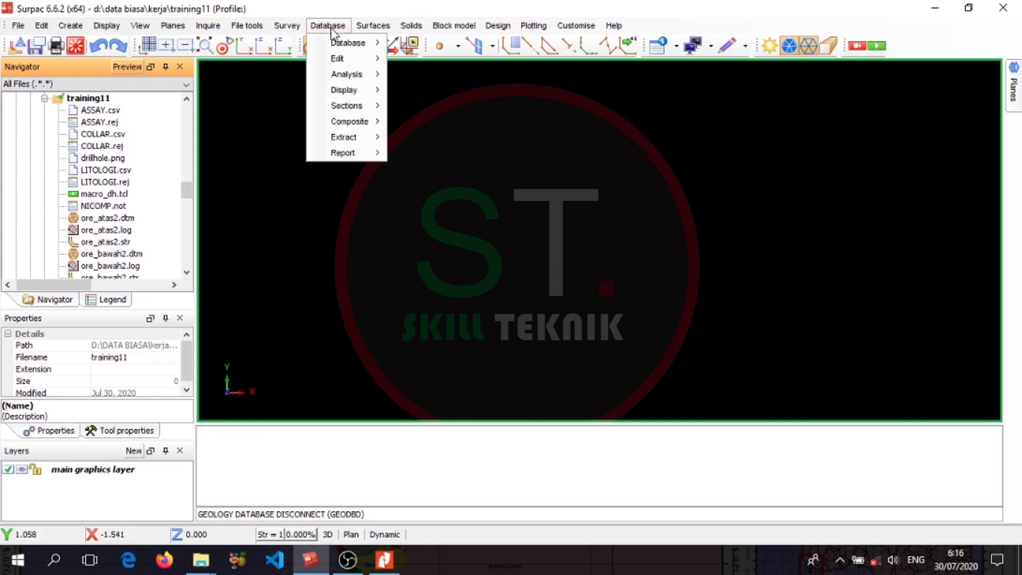
{"action": "mouse_move", "coordinate": [348, 74]}
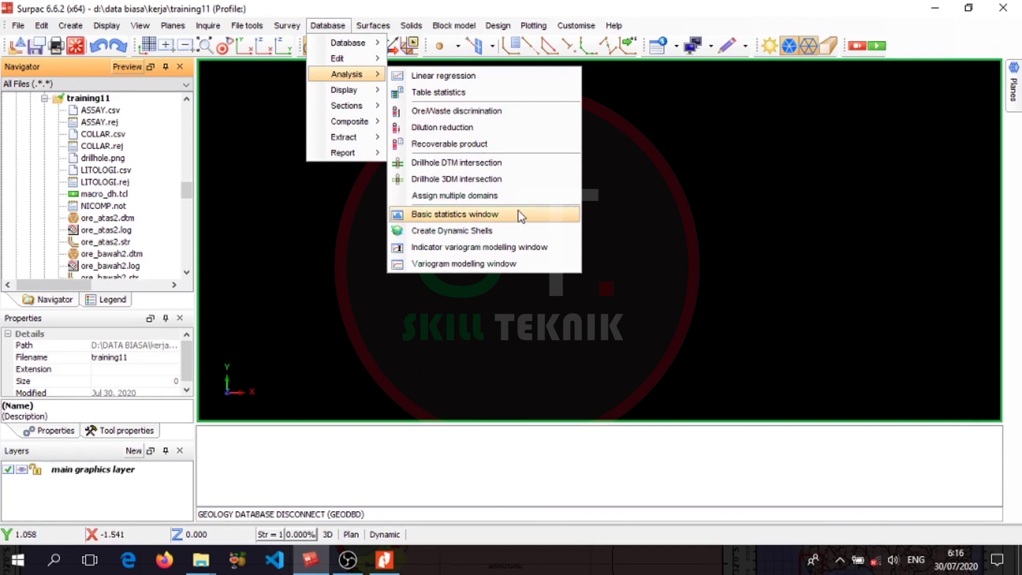
{"action": "left_click", "coordinate": [483, 213]}
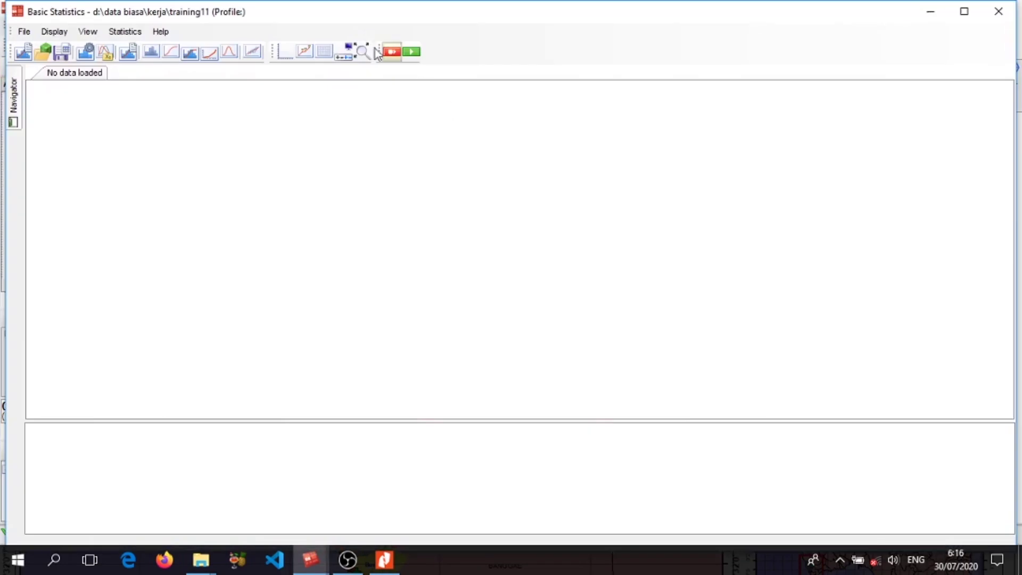
{"action": "left_click", "coordinate": [24, 32]}
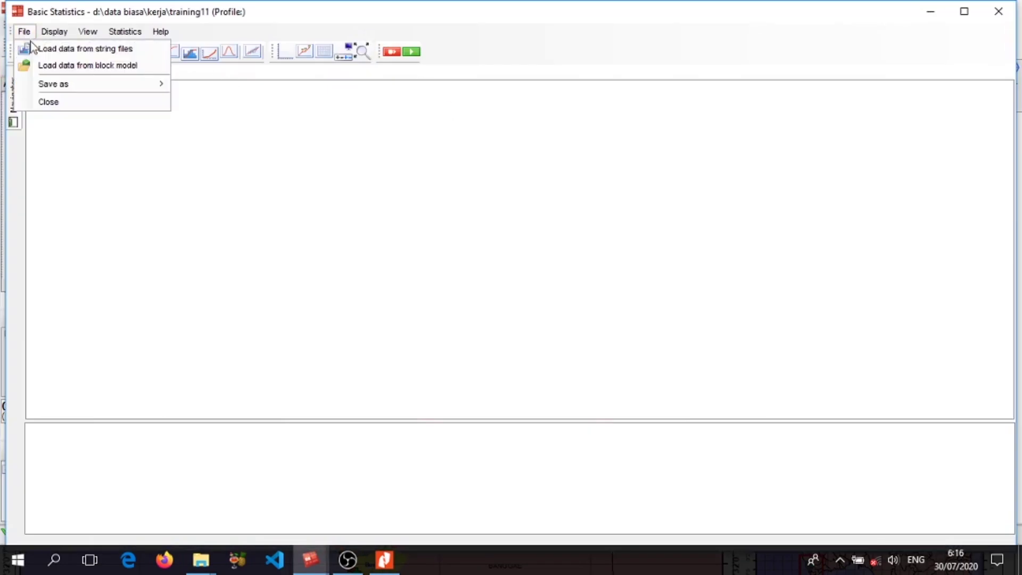
{"action": "left_click", "coordinate": [62, 49]}
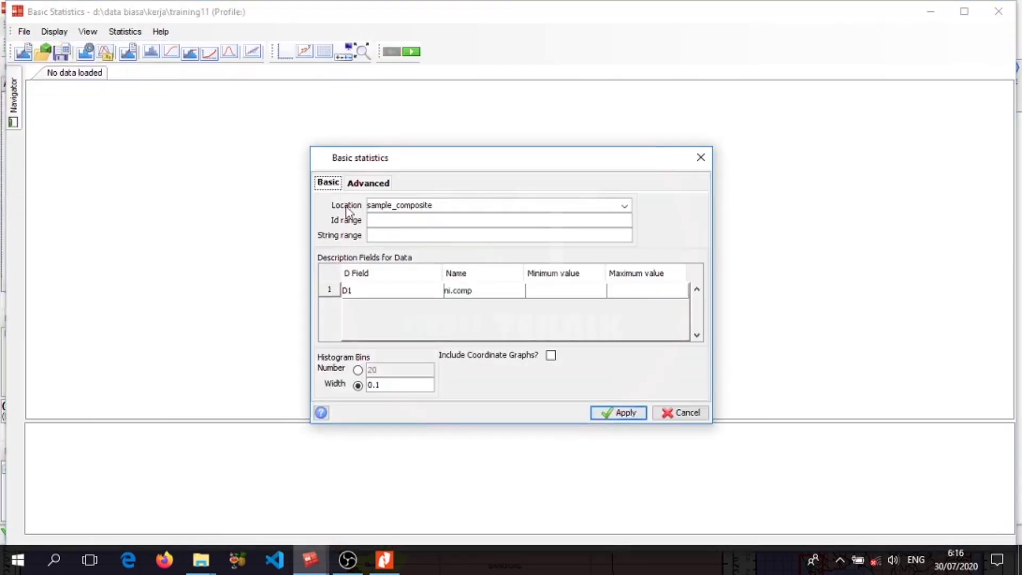
Step: Load the sample_composite string file with field D1 named ni.comp and a histogram bin width of 0.1
{"action": "left_click", "coordinate": [625, 208]}
{"action": "double_click", "coordinate": [379, 263]}
{"action": "left_click", "coordinate": [362, 290]}
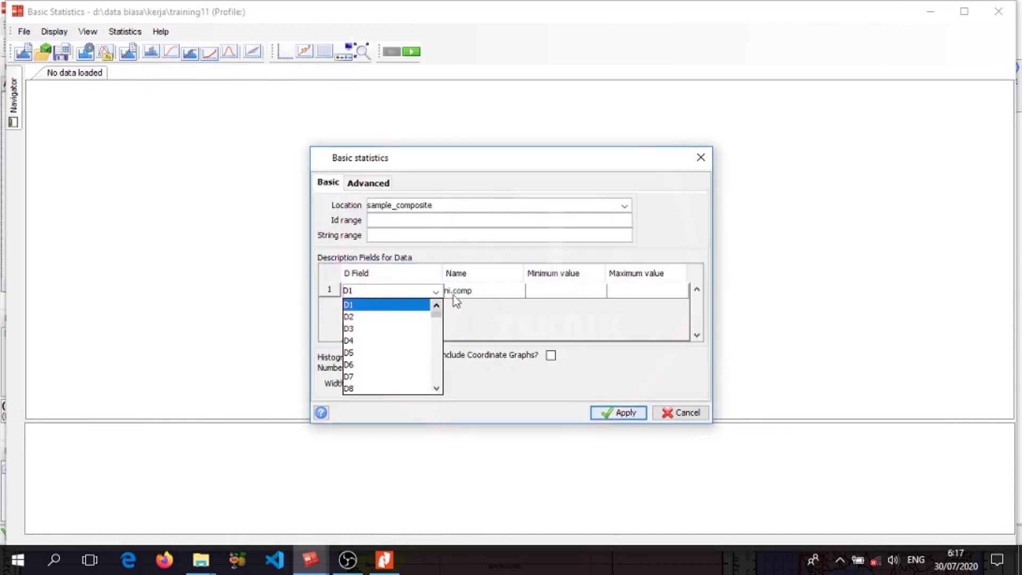
{"action": "left_click", "coordinate": [930, 12]}
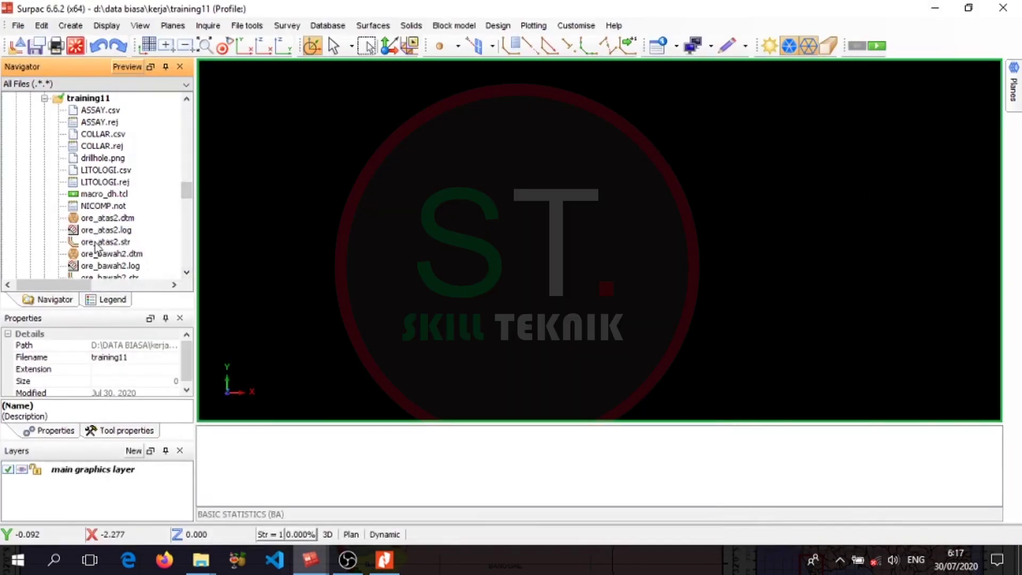
{"action": "scroll", "coordinate": [168, 220], "scroll_direction": "down", "scroll_amount": 4}
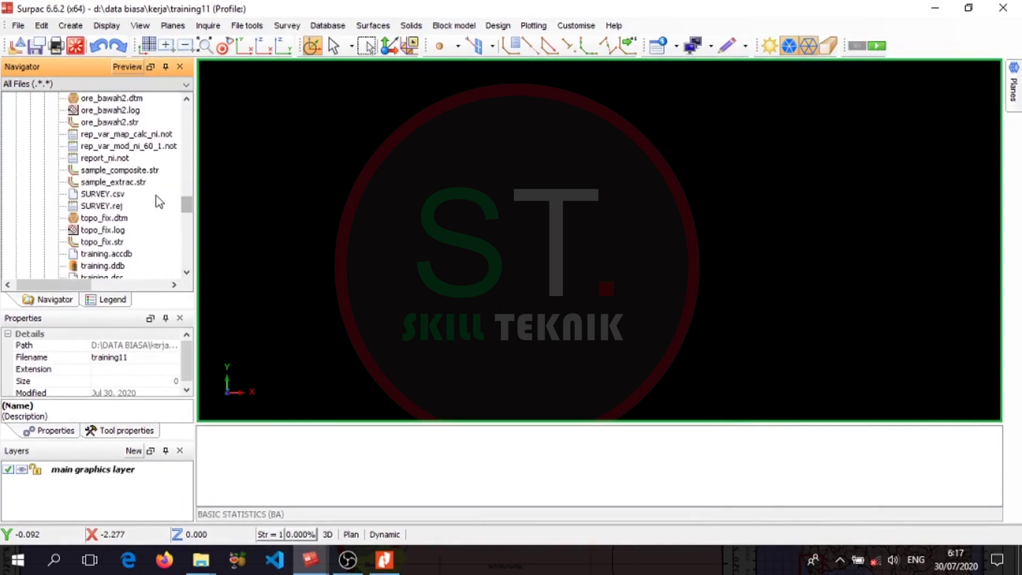
{"action": "left_click", "coordinate": [142, 171]}
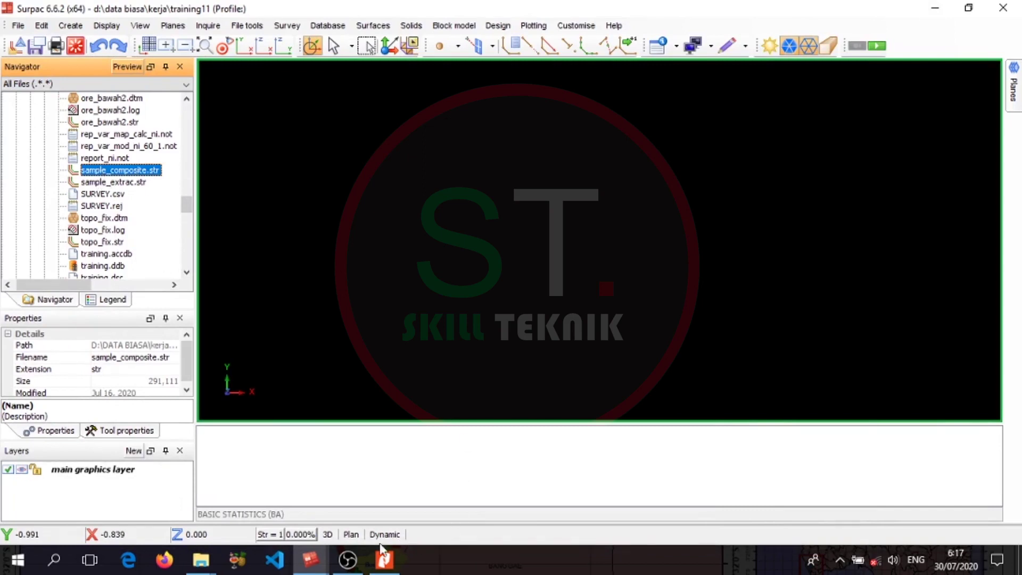
{"action": "left_click", "coordinate": [310, 559]}
{"action": "left_click", "coordinate": [368, 497]}
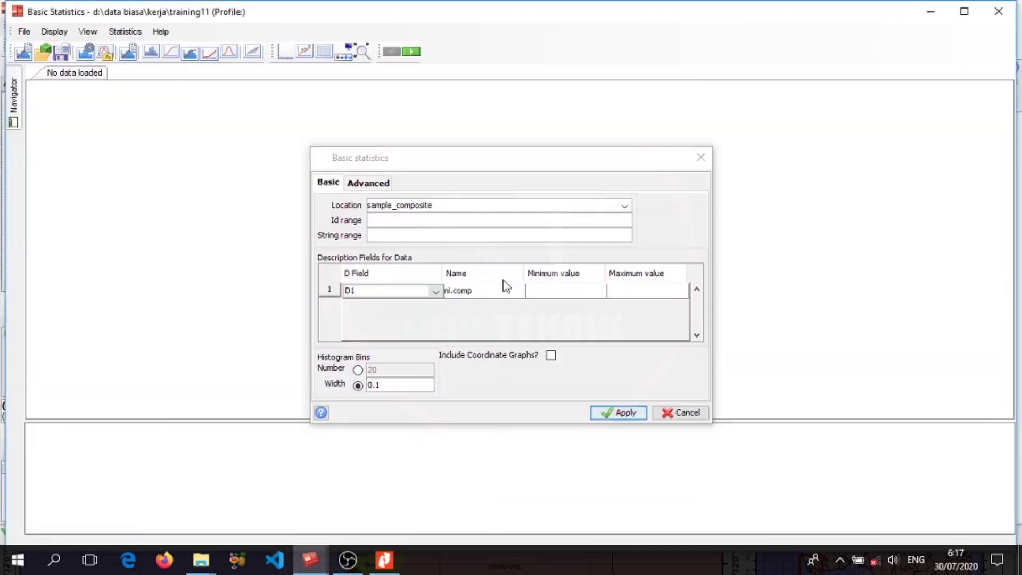
{"action": "left_click", "coordinate": [618, 413]}
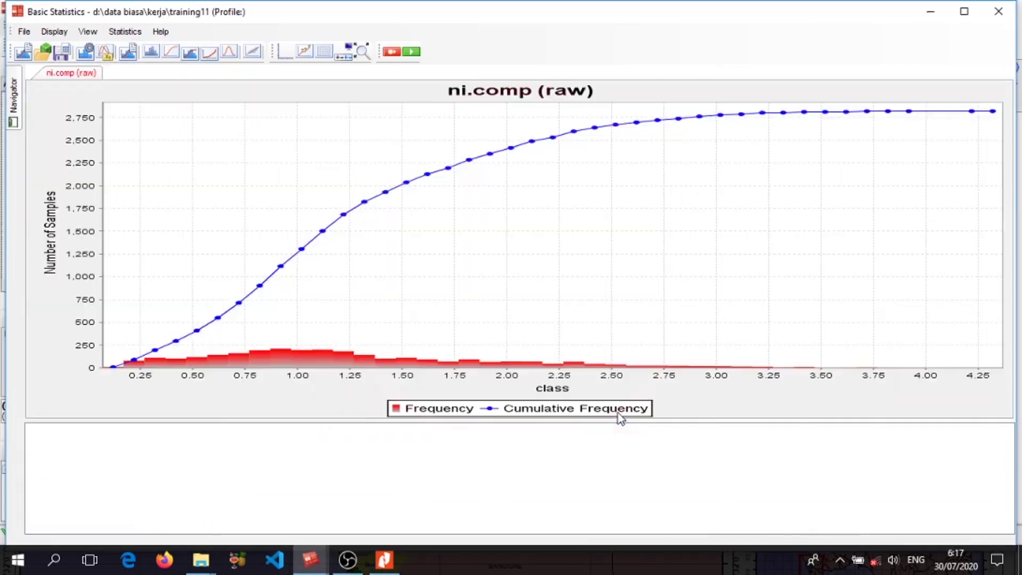
Step: Examine the description fields of sample_composite.str in the text editor, close it and return to the Basic Statistics window
{"action": "left_click", "coordinate": [931, 11]}
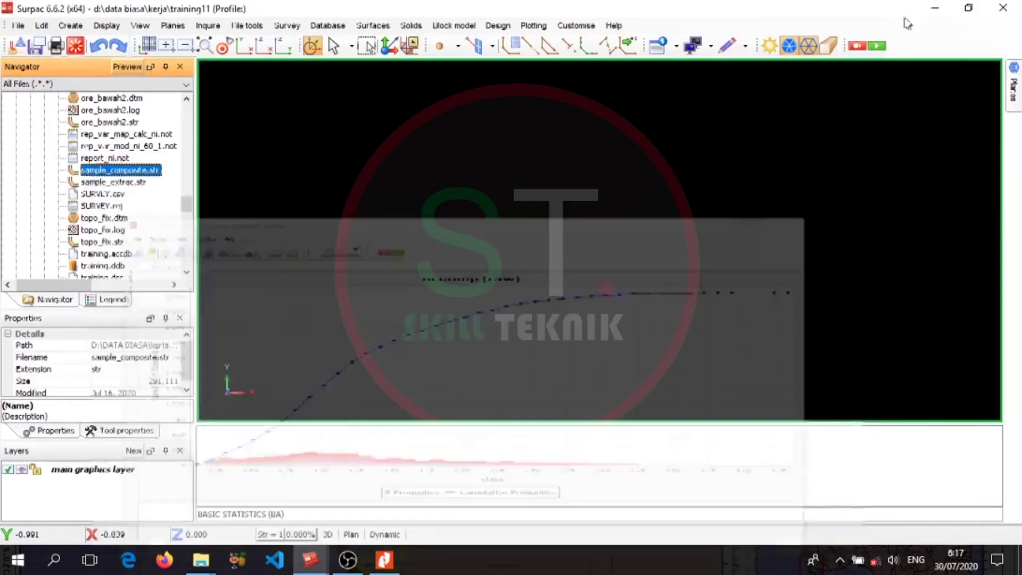
{"action": "right_click", "coordinate": [128, 174]}
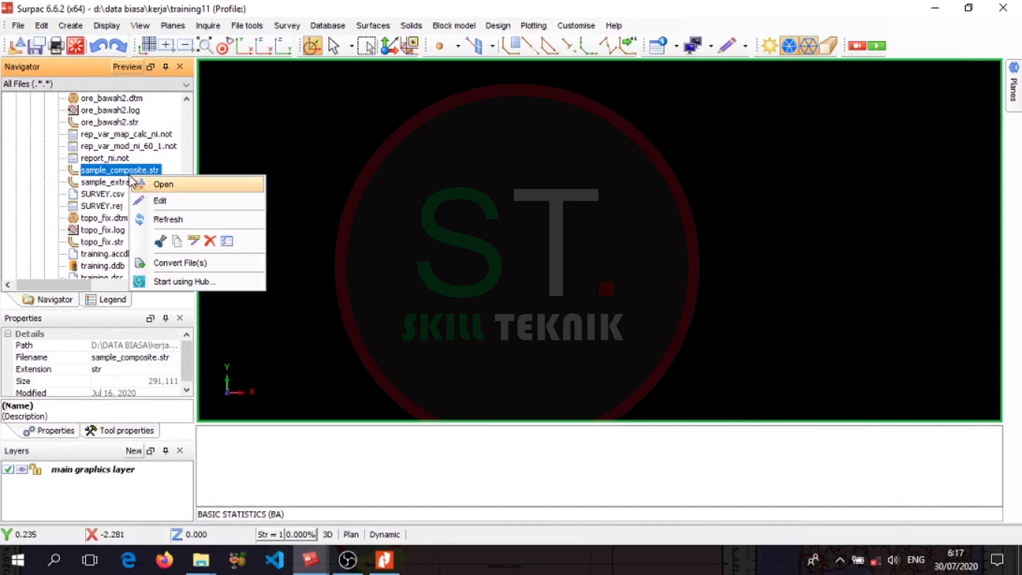
{"action": "left_click", "coordinate": [157, 200]}
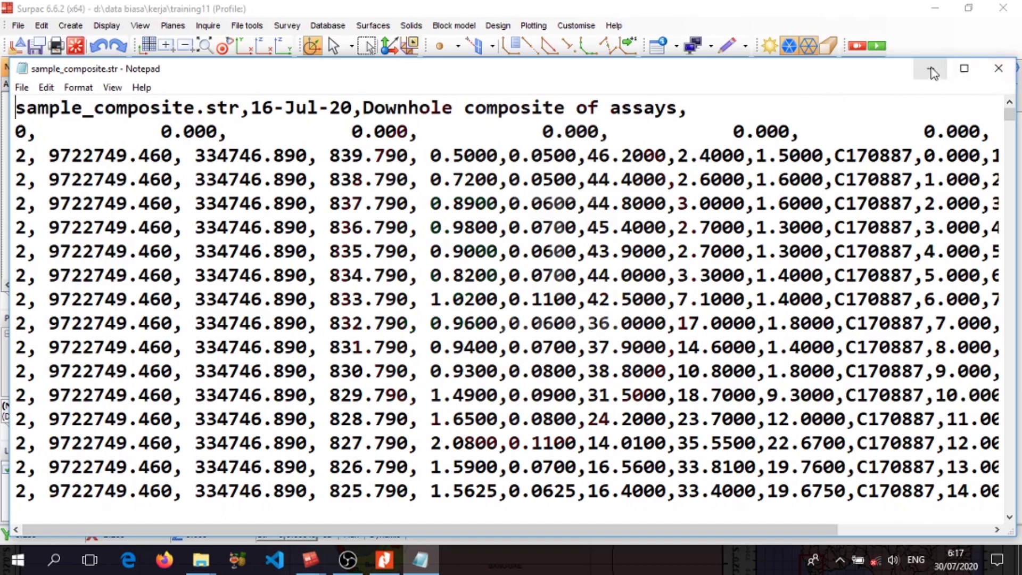
{"action": "left_click", "coordinate": [998, 68]}
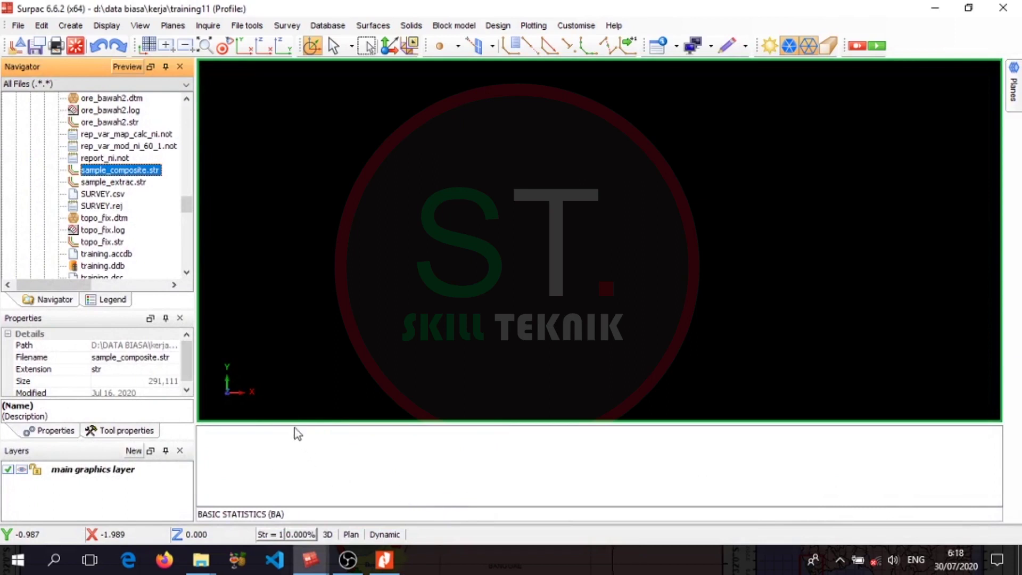
{"action": "mouse_move", "coordinate": [311, 559]}
{"action": "left_click", "coordinate": [430, 506]}
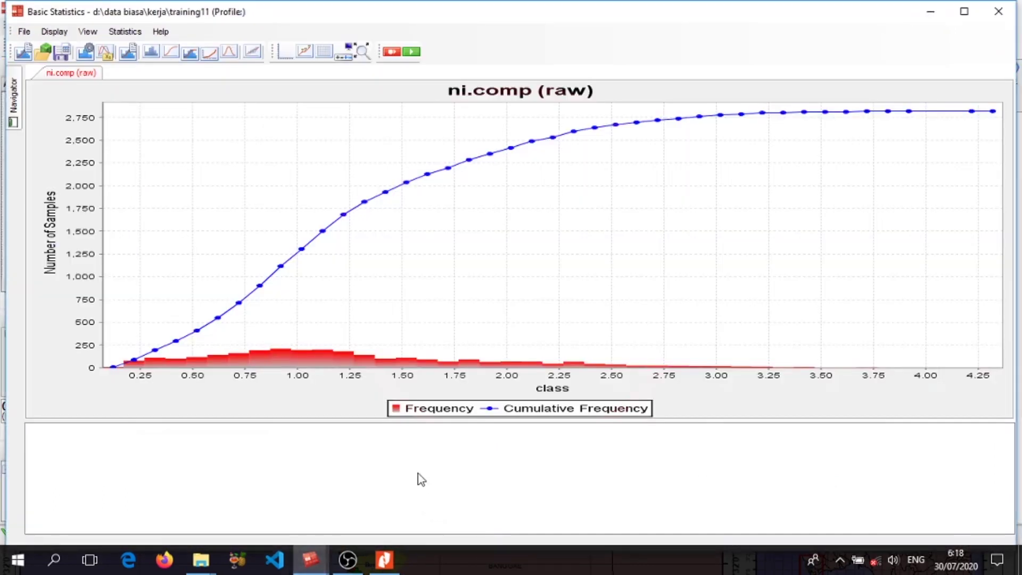
Step: Reload the sample_composite string data with a second description field, D2, named fe.comp
{"action": "left_click", "coordinate": [24, 32]}
{"action": "left_click", "coordinate": [48, 46]}
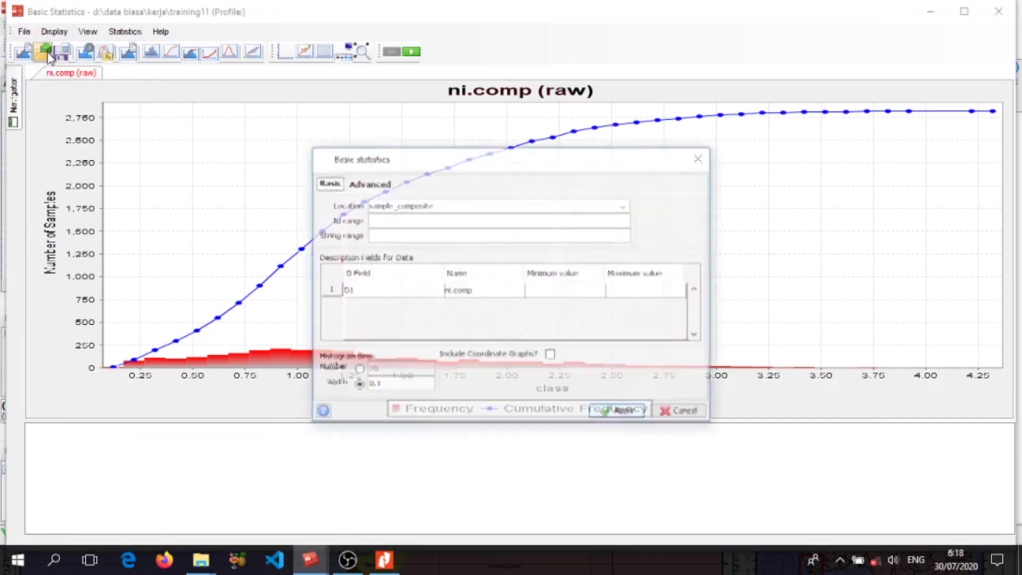
{"action": "right_click", "coordinate": [328, 291]}
{"action": "left_click", "coordinate": [358, 317]}
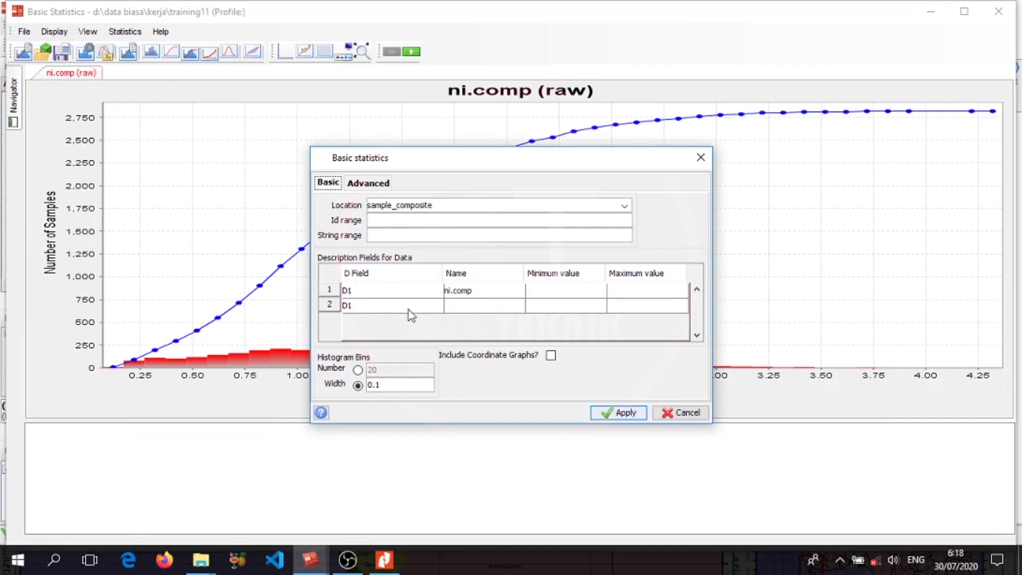
{"action": "left_click", "coordinate": [436, 308]}
{"action": "left_click", "coordinate": [388, 332]}
{"action": "left_click", "coordinate": [464, 305]}
{"action": "type", "text": "fe"}
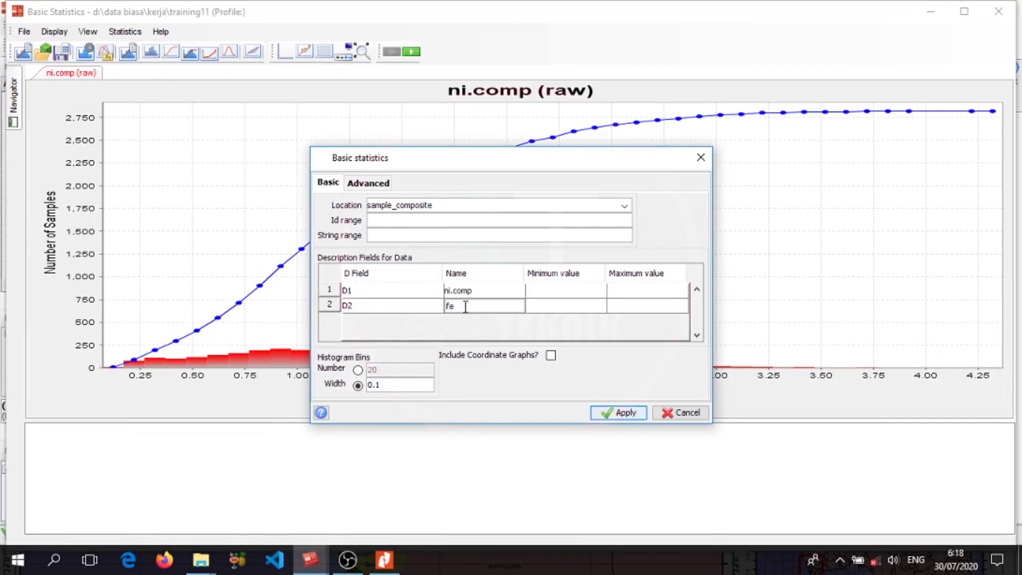
{"action": "type", "text": ".comp"}
{"action": "left_click", "coordinate": [618, 413]}
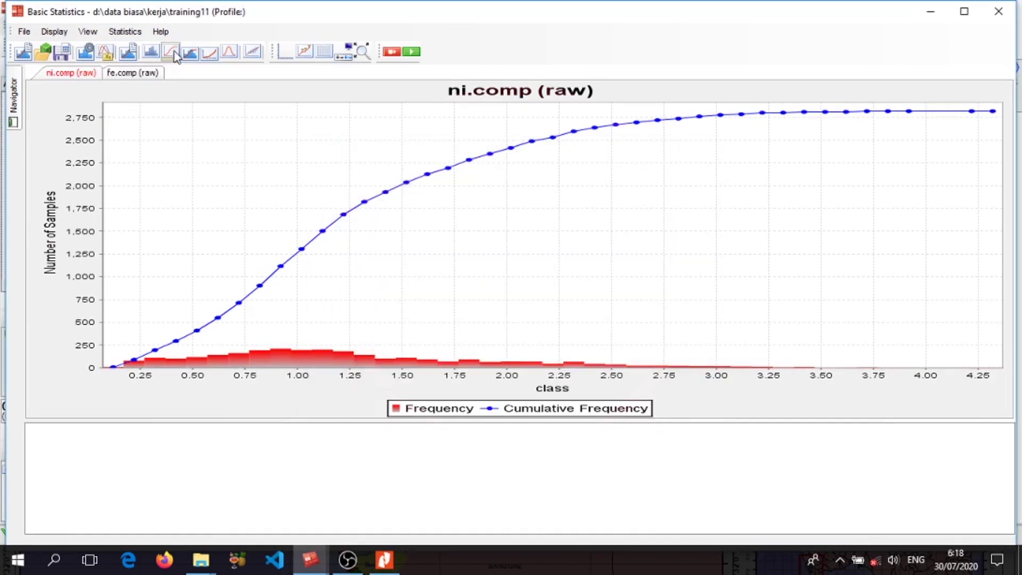
Step: Set the histogram bin width of the fe.comp graph to 0.05
{"action": "left_click", "coordinate": [149, 75]}
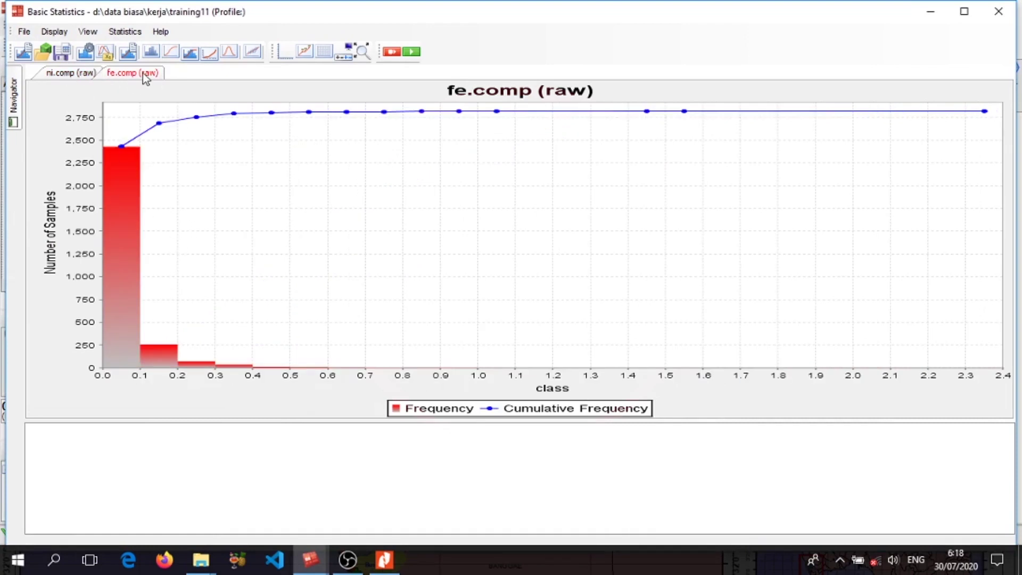
{"action": "left_click", "coordinate": [129, 54]}
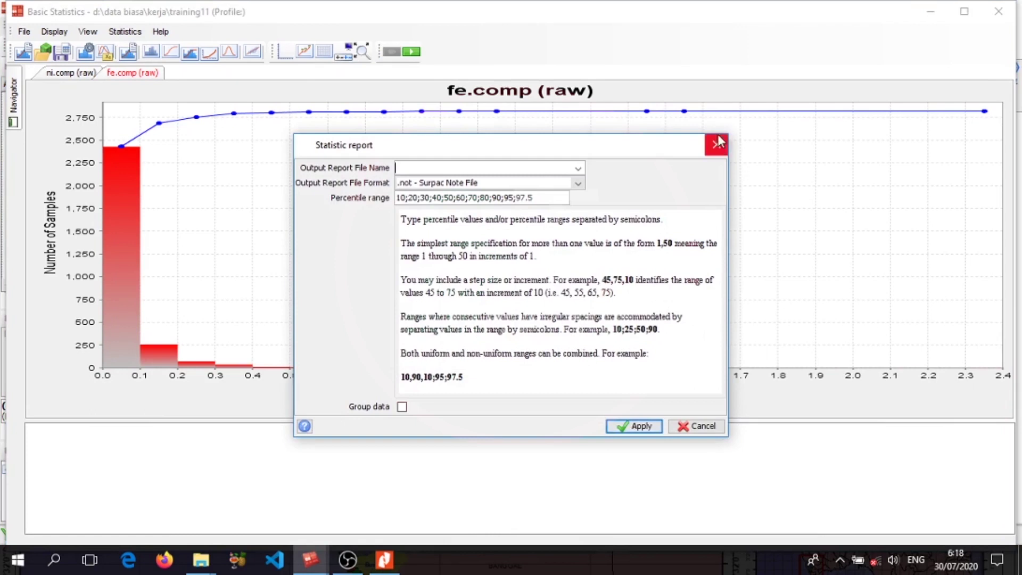
{"action": "left_click", "coordinate": [718, 144]}
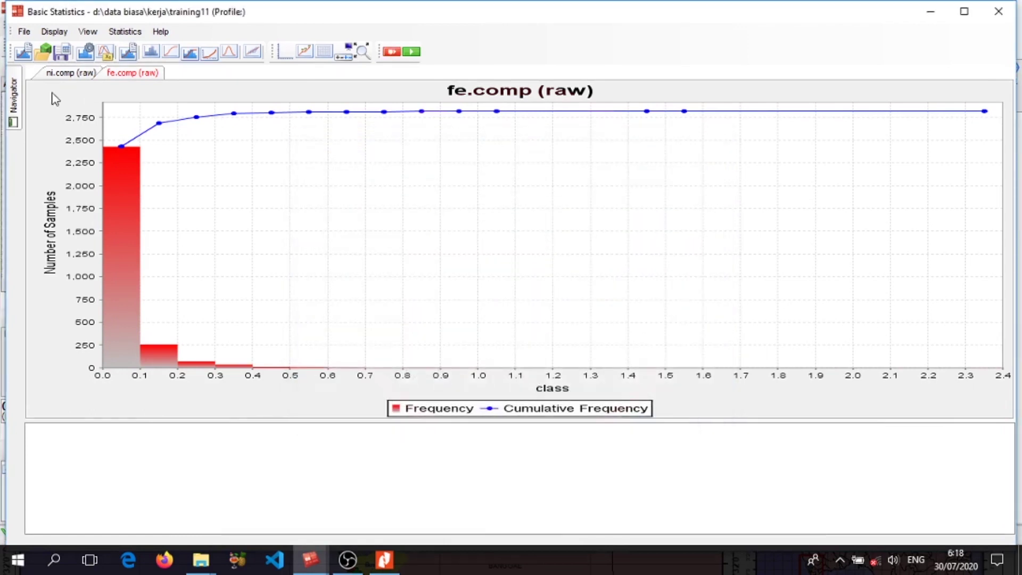
{"action": "left_click", "coordinate": [90, 56]}
{"action": "double_click", "coordinate": [510, 297]}
{"action": "left_click", "coordinate": [509, 299]}
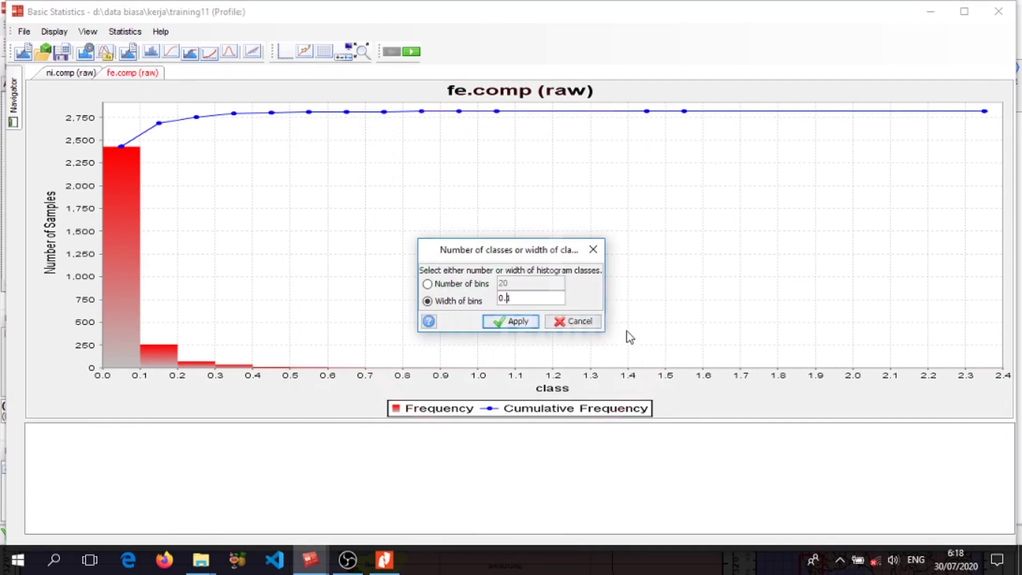
{"action": "type", "text": "05"}
{"action": "left_click", "coordinate": [510, 324]}
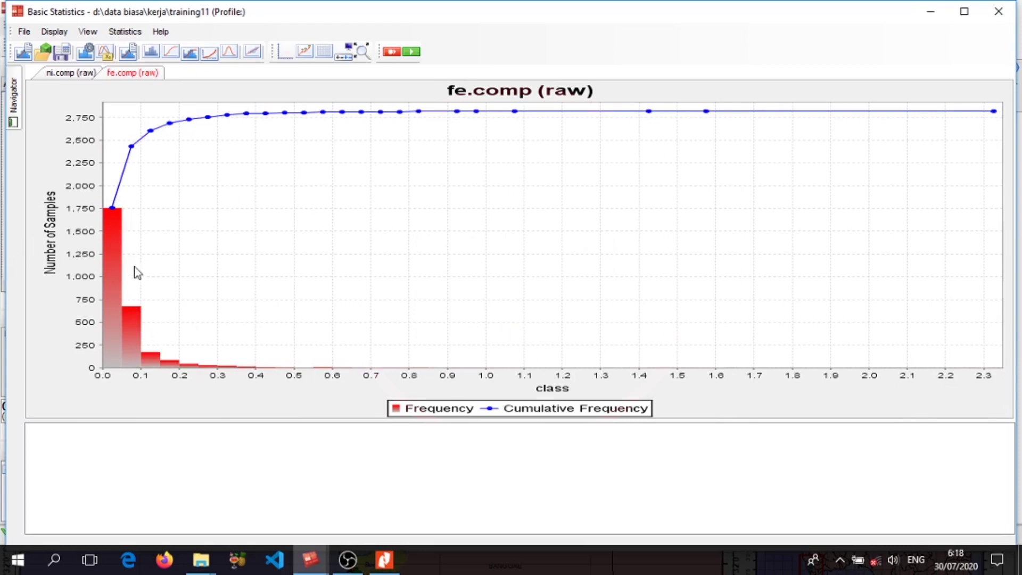
Step: Display the normal distribution curve and the graphed values on the ni.comp graph
{"action": "left_click", "coordinate": [80, 75]}
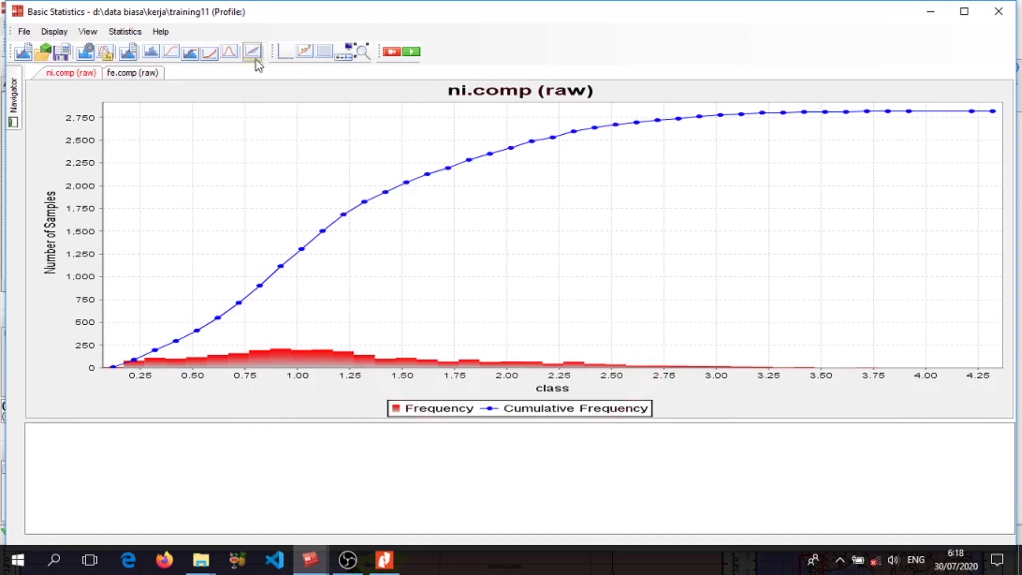
{"action": "left_click", "coordinate": [229, 52]}
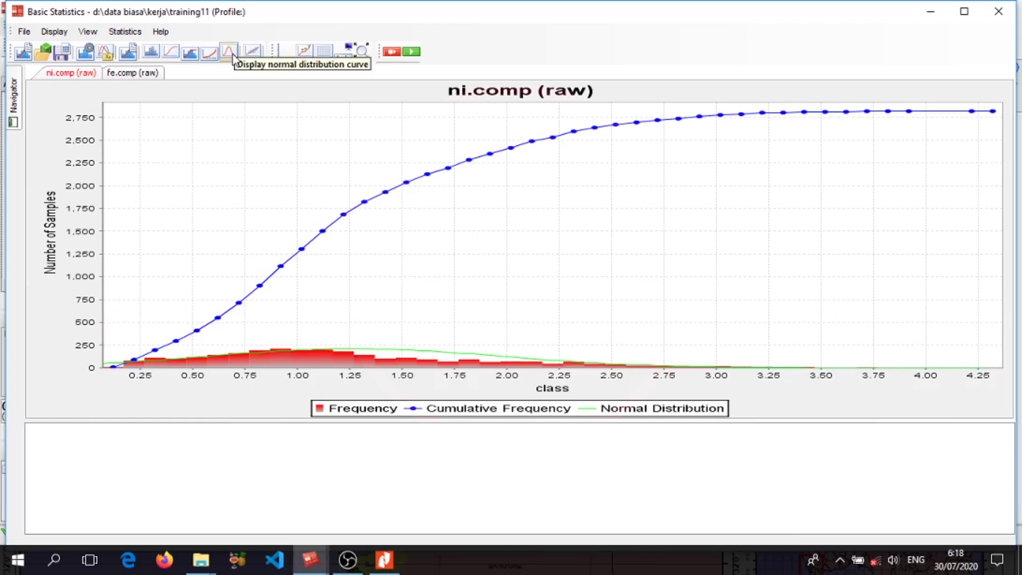
{"action": "left_click", "coordinate": [303, 52]}
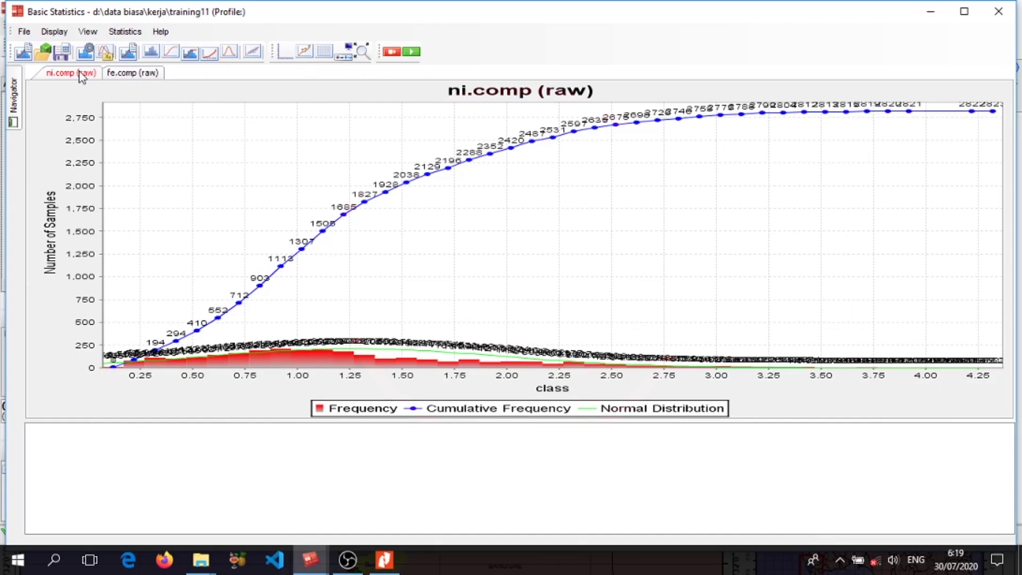
{"action": "left_click", "coordinate": [128, 74]}
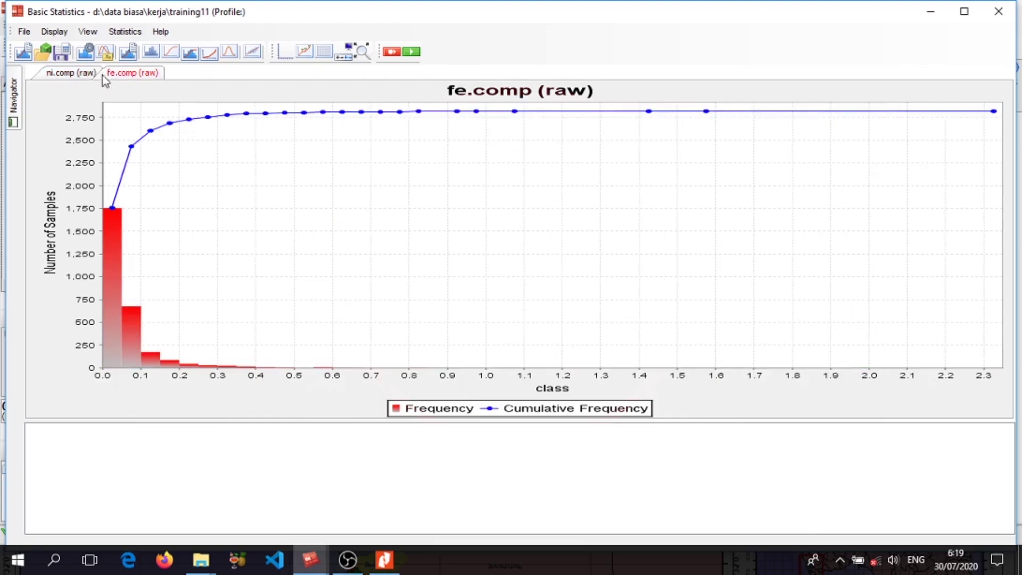
{"action": "left_click", "coordinate": [74, 74]}
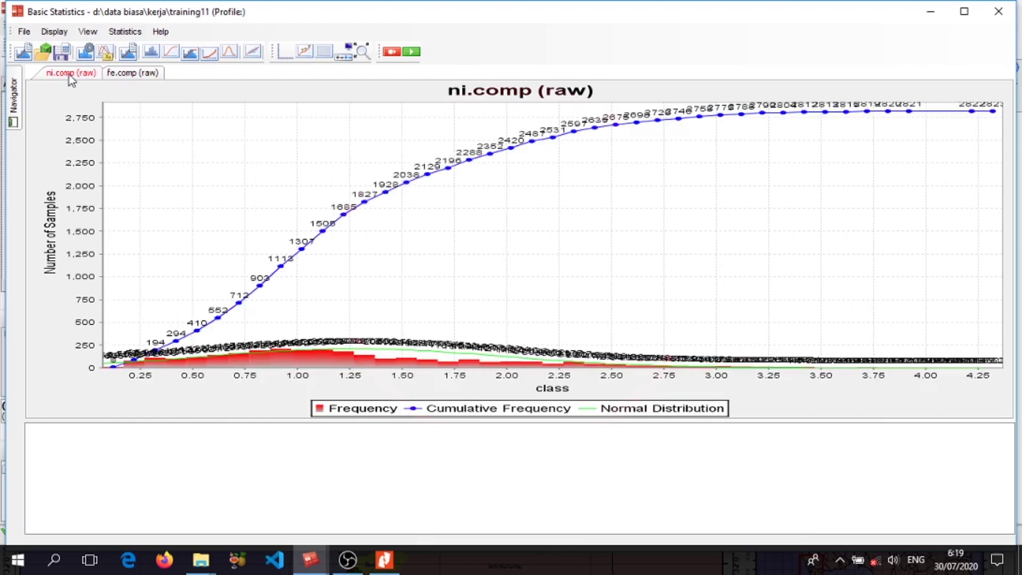
Step: Create an XY scatter diagram with ni.comp as X variable and fe.comp as Y variable, using markers and linear regression
{"action": "left_click", "coordinate": [54, 31]}
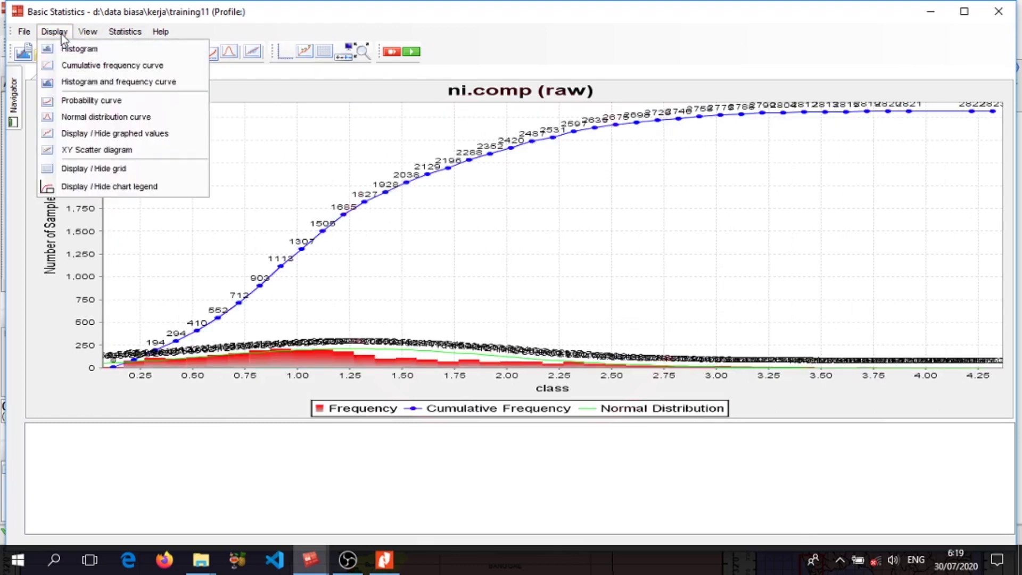
{"action": "left_click", "coordinate": [116, 150]}
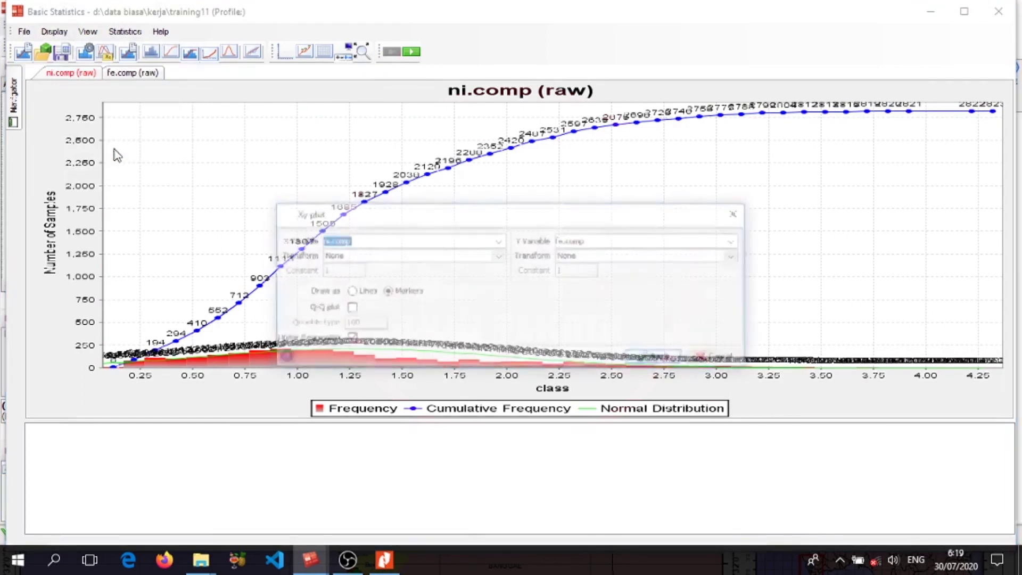
{"action": "left_click", "coordinate": [499, 241]}
{"action": "left_click", "coordinate": [400, 257]}
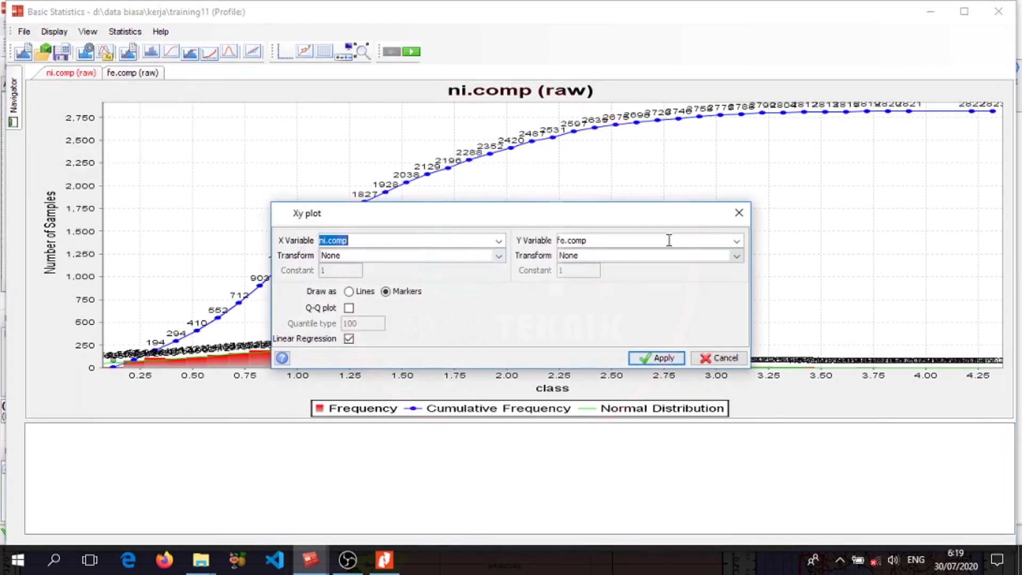
{"action": "left_click", "coordinate": [737, 241]}
{"action": "left_click", "coordinate": [583, 269]}
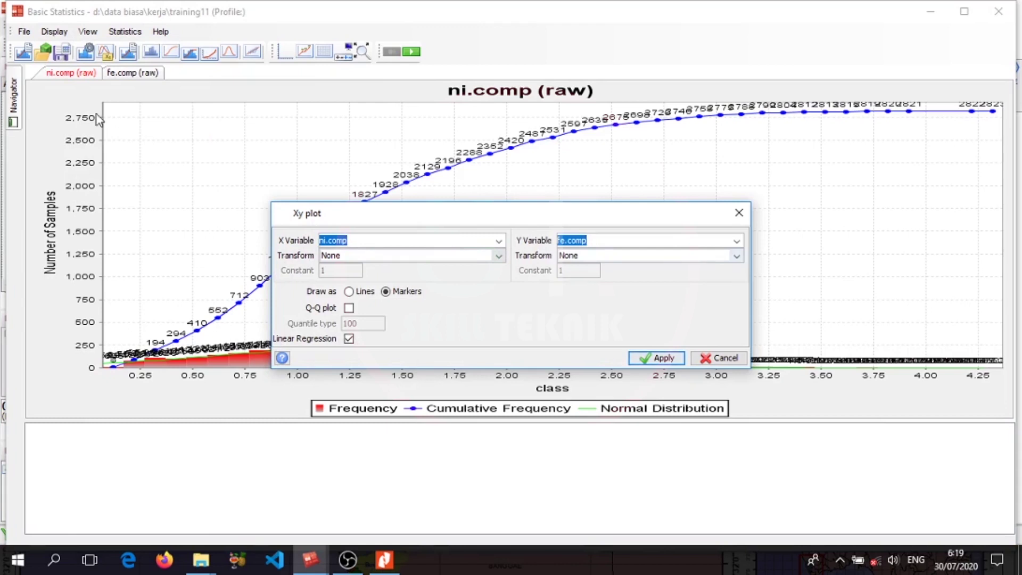
{"action": "left_click", "coordinate": [673, 365]}
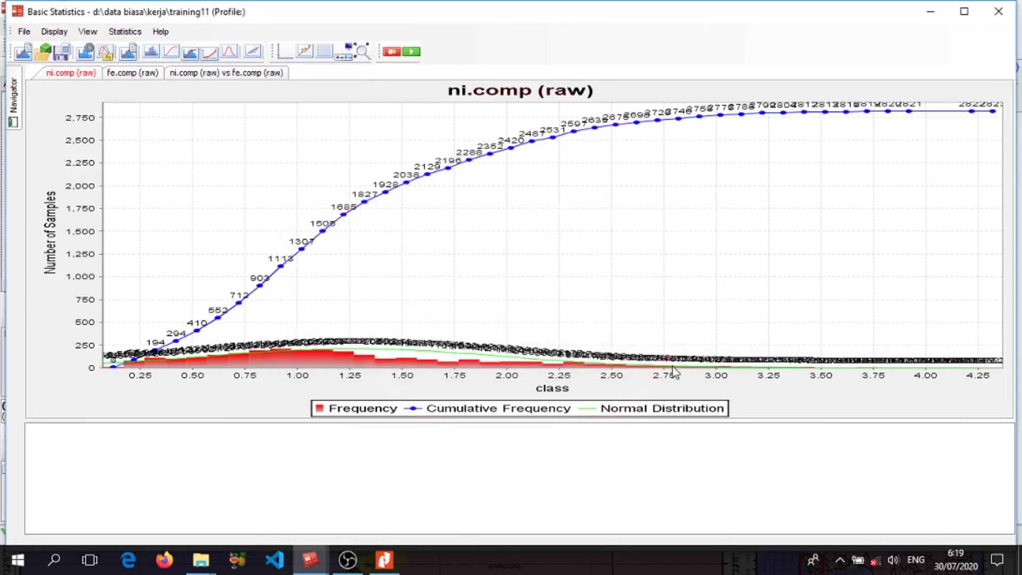
Step: Examine the linear regression and correlation of the ni.comp vs fe.comp scatter diagram, and return to the ni.comp graph
{"action": "left_click", "coordinate": [232, 73]}
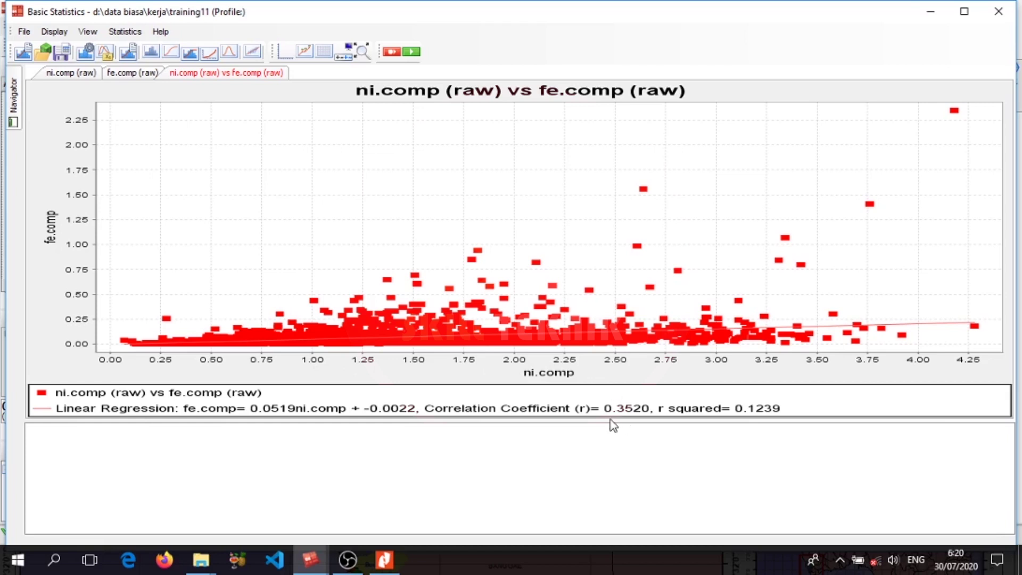
{"action": "mouse_move", "coordinate": [354, 347]}
{"action": "left_click", "coordinate": [85, 74]}
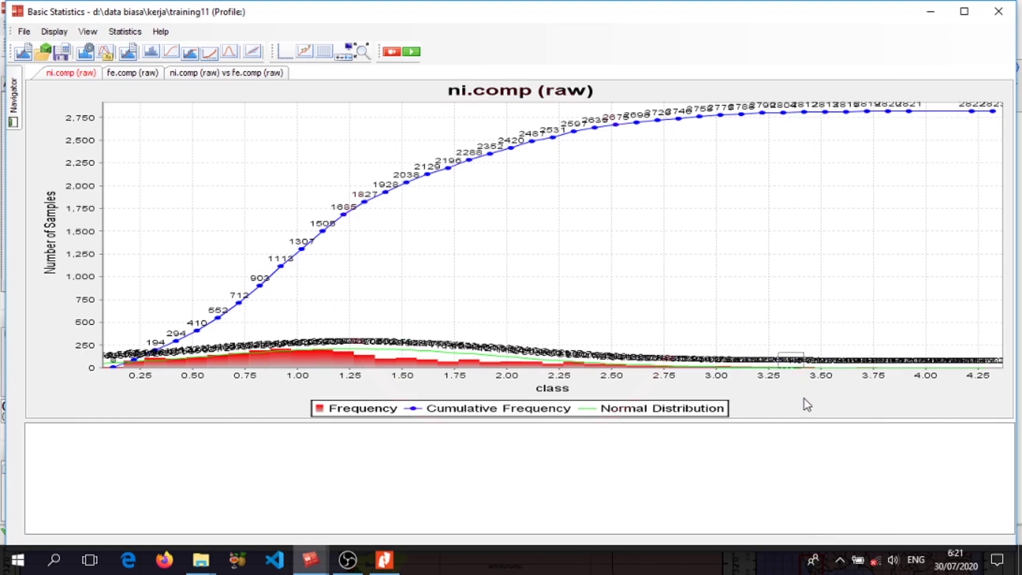
Step: Inspect the ni.comp histogram bars between about 3.30 and 3.41 for their frequency, and restore the full graph extents
{"action": "left_click_drag", "start_coordinate": [804, 399], "coordinate": [805, 400]}
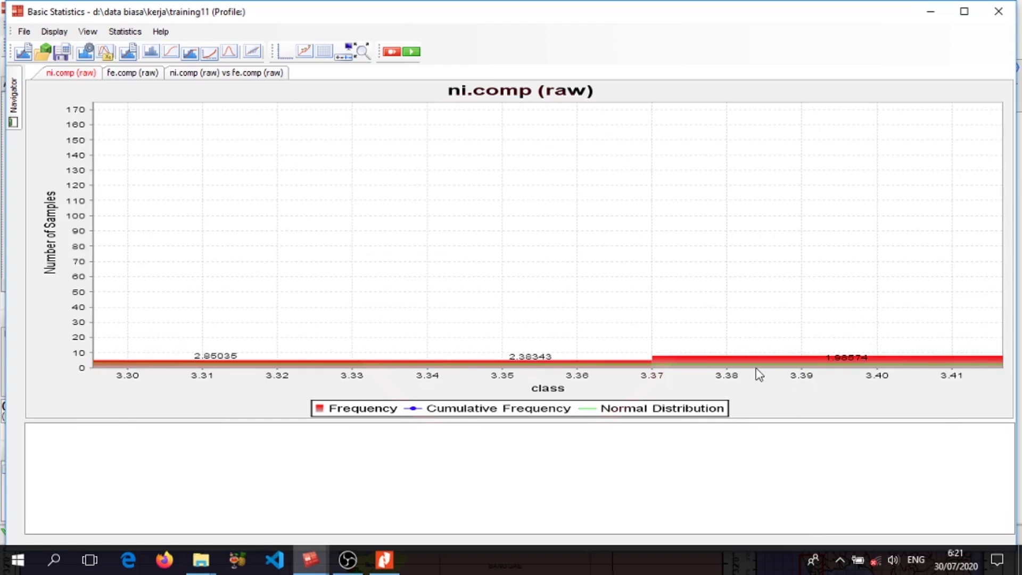
{"action": "mouse_move", "coordinate": [735, 362]}
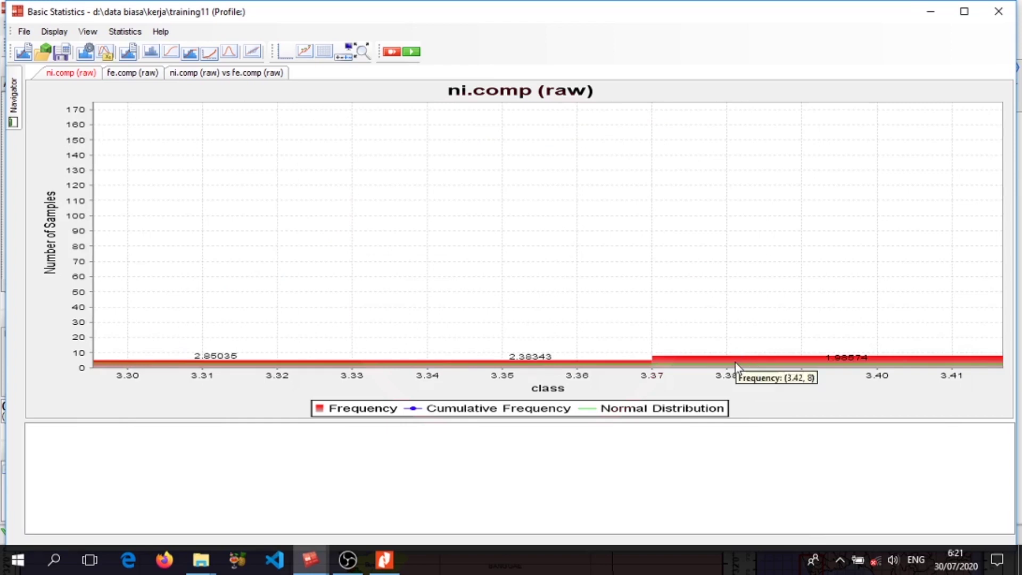
{"action": "left_click", "coordinate": [361, 51]}
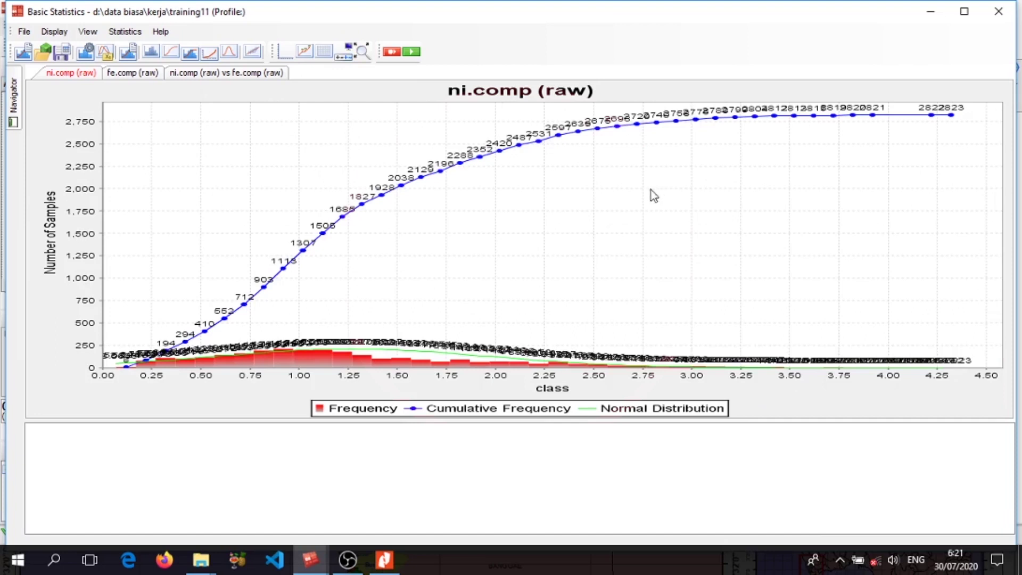
{"action": "left_click", "coordinate": [24, 32]}
{"action": "mouse_move", "coordinate": [54, 32]}
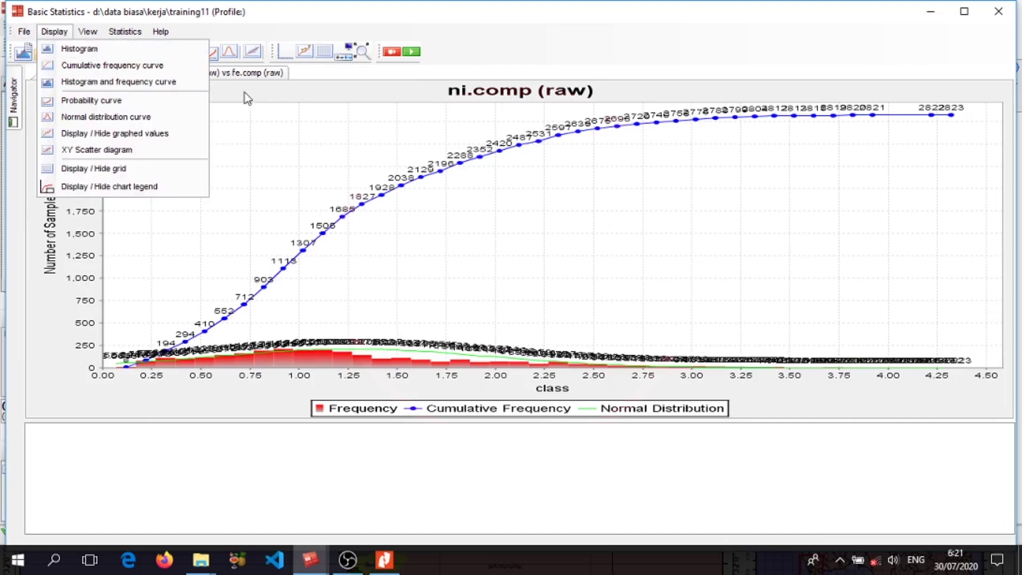
{"action": "left_click", "coordinate": [693, 125]}
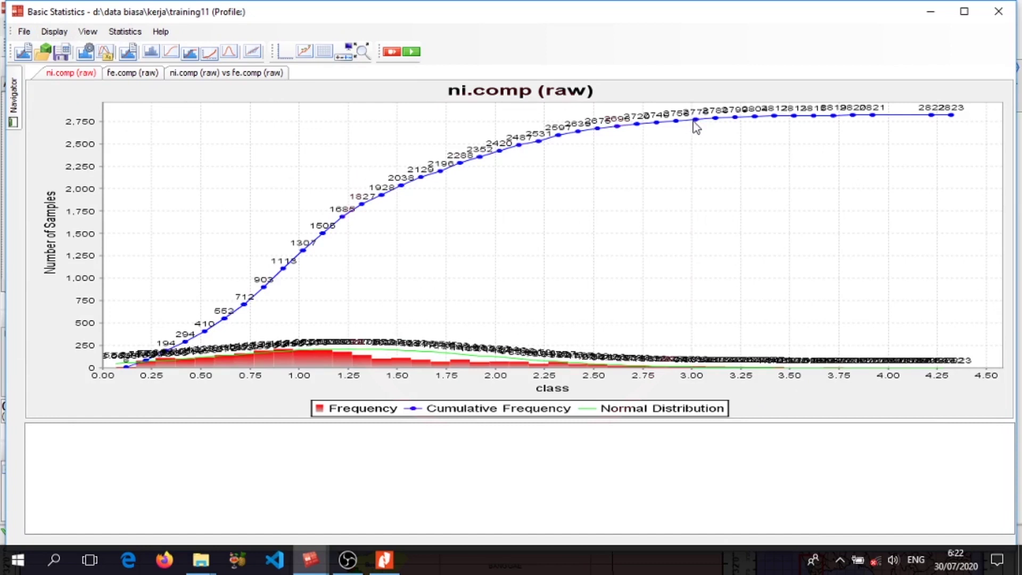
Step: Inspect the ni.comp histogram around class 3.1 at close range and read the frequency of its bar
{"action": "left_click_drag", "start_coordinate": [696, 125], "coordinate": [698, 224]}
{"action": "left_click", "coordinate": [351, 52]}
{"action": "left_click_drag", "start_coordinate": [720, 379], "coordinate": [721, 379]}
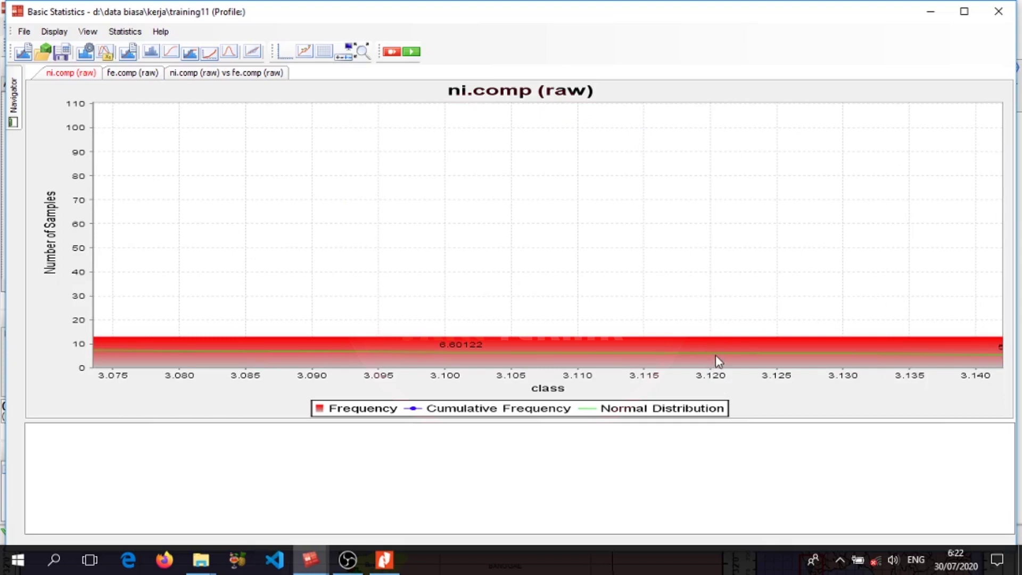
{"action": "mouse_move", "coordinate": [715, 356]}
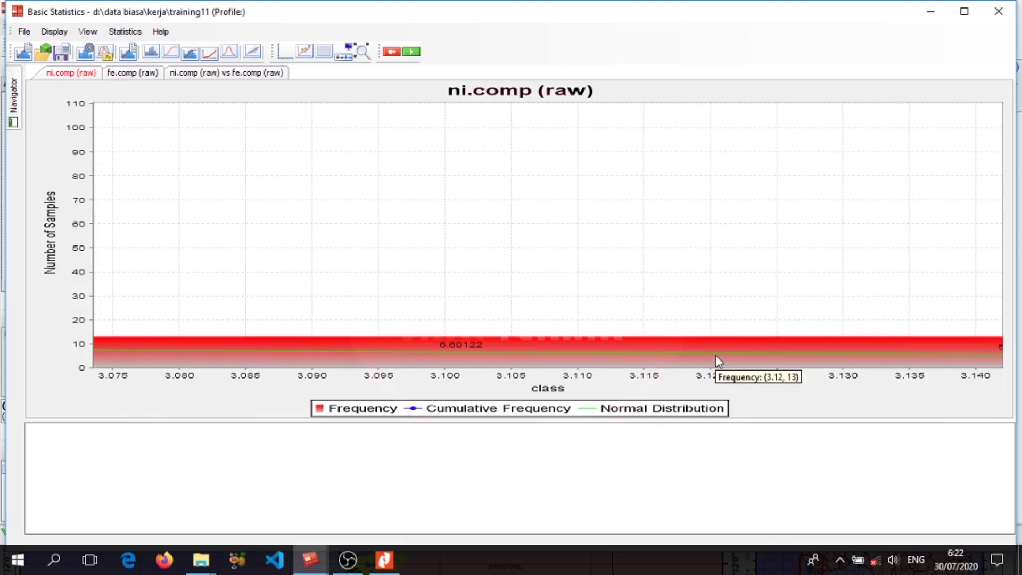
Step: Return to the main Surpac window and start String maths with sample_composite as input and sample_composite_cut as output
{"action": "left_click", "coordinate": [943, 9]}
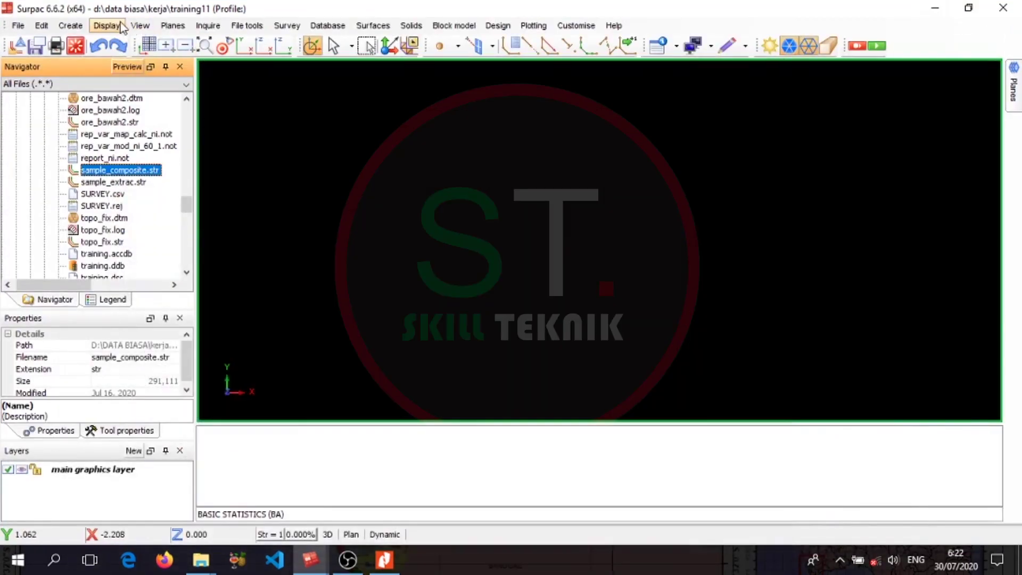
{"action": "left_click", "coordinate": [248, 26]}
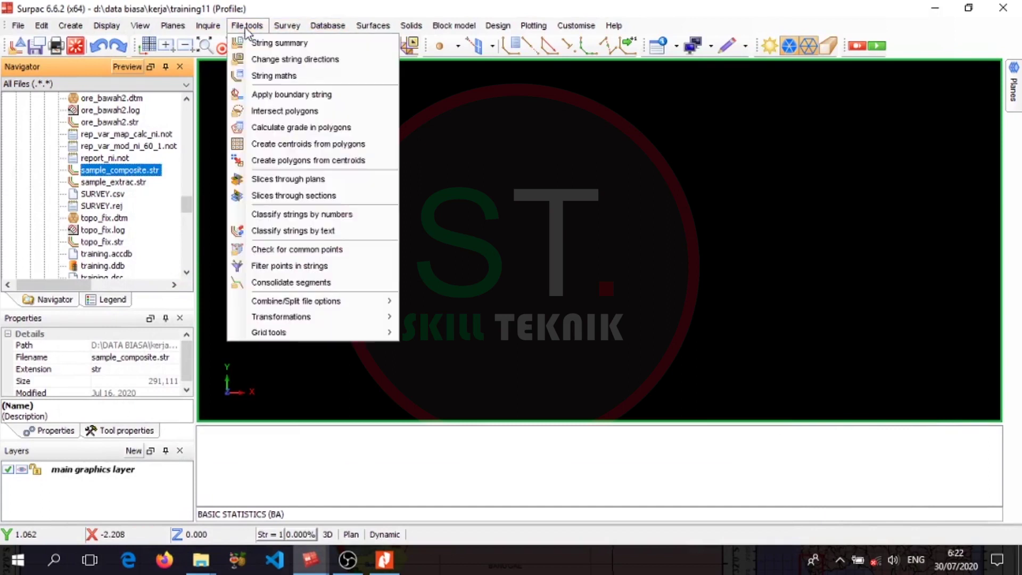
{"action": "left_click", "coordinate": [266, 76]}
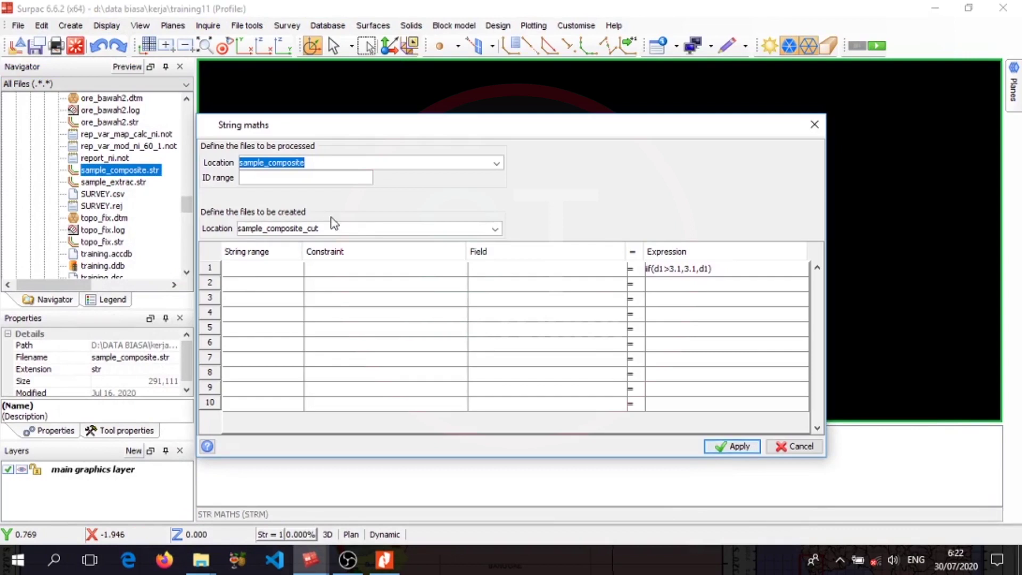
{"action": "left_click", "coordinate": [498, 163]}
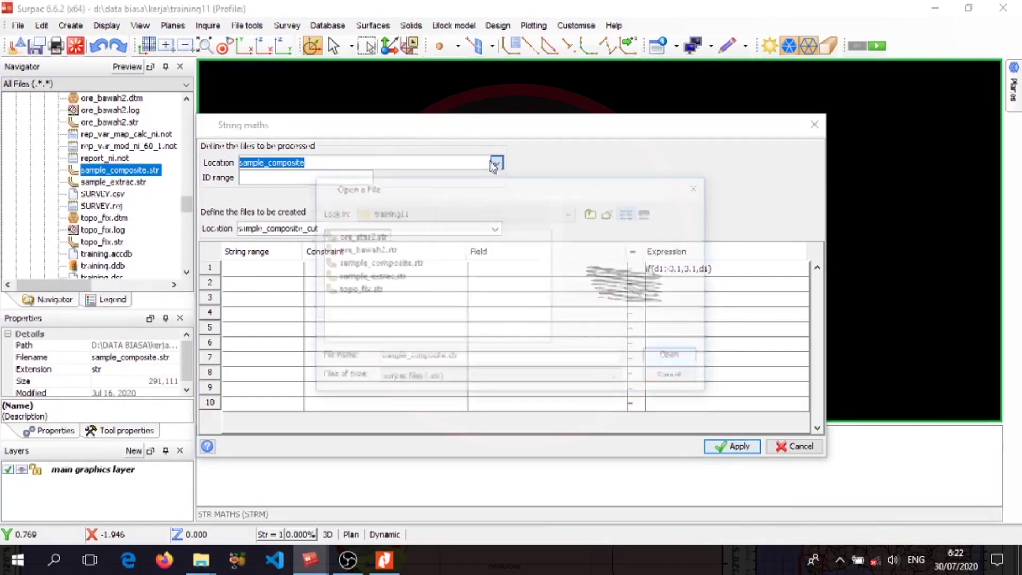
{"action": "double_click", "coordinate": [379, 262]}
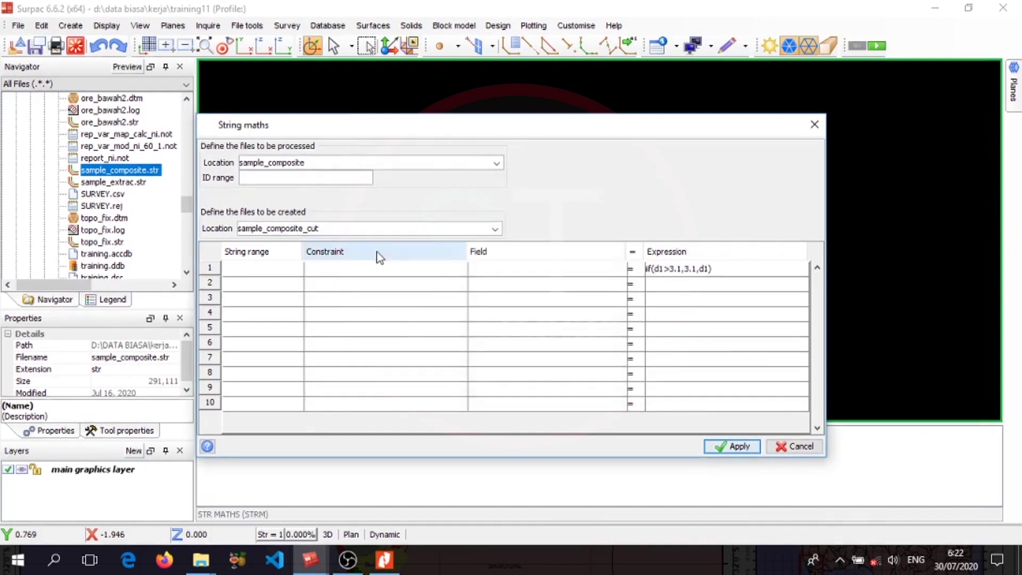
{"action": "double_click", "coordinate": [327, 163]}
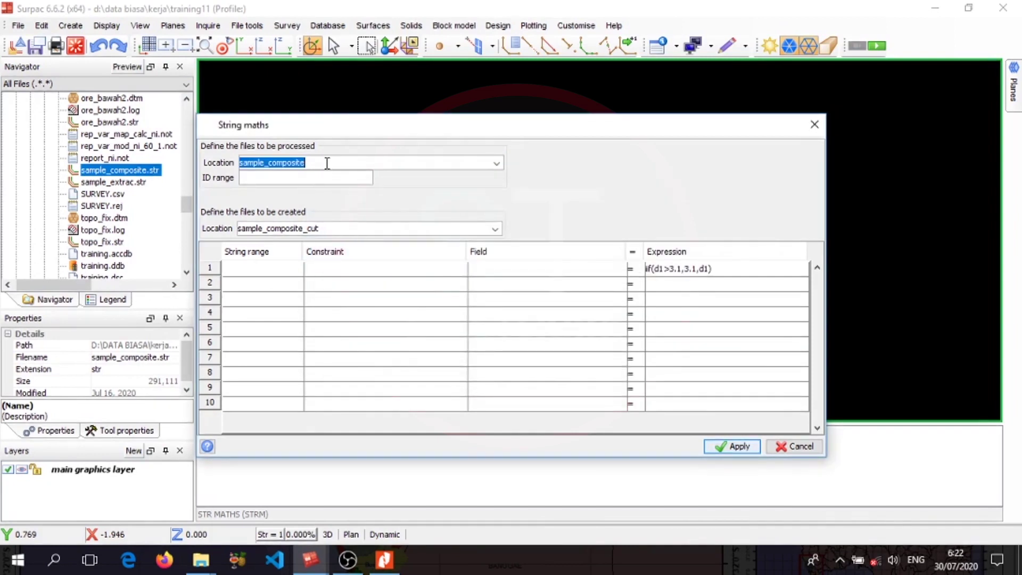
{"action": "double_click", "coordinate": [321, 228]}
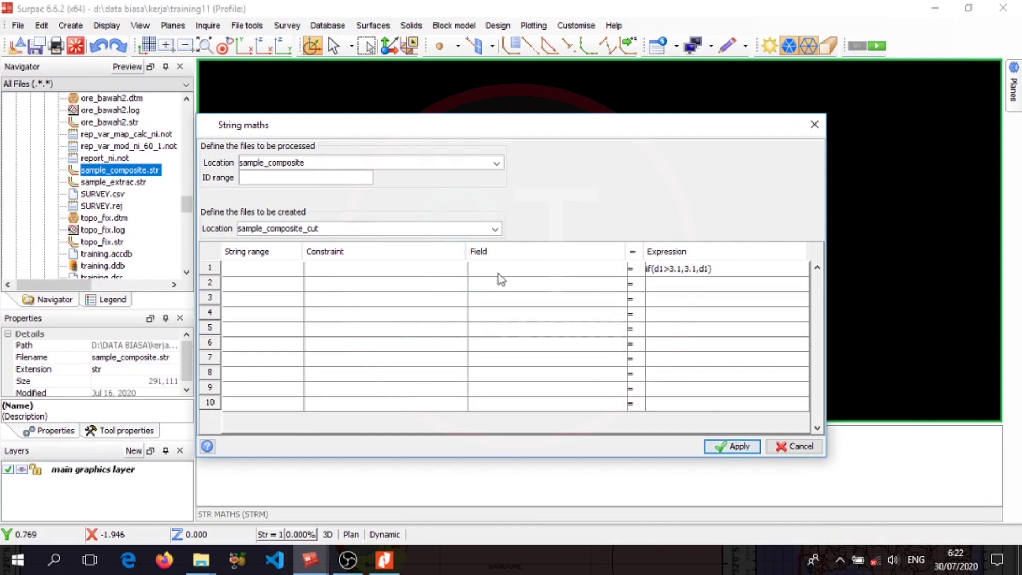
Step: Assign field d1 the expression if(d1>3.1,3.1,d1) and try to run the string maths
{"action": "left_click", "coordinate": [615, 269]}
{"action": "left_click", "coordinate": [618, 269]}
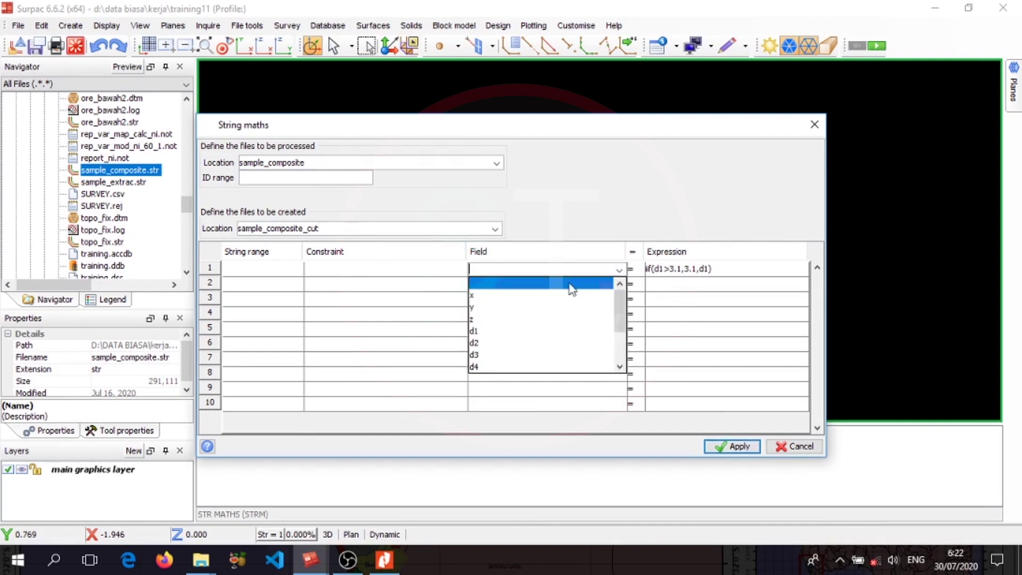
{"action": "left_click", "coordinate": [499, 332]}
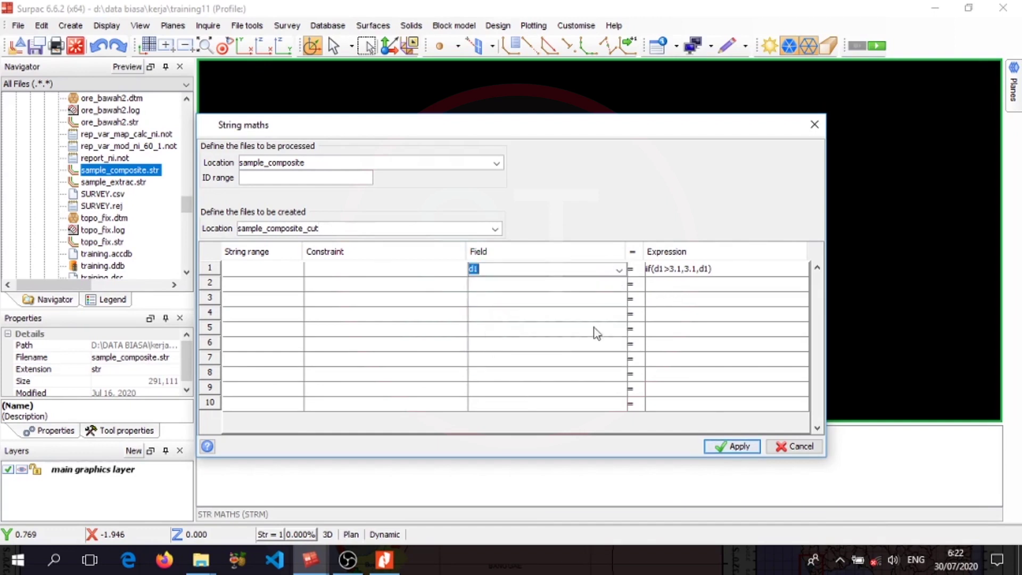
{"action": "left_click", "coordinate": [722, 268]}
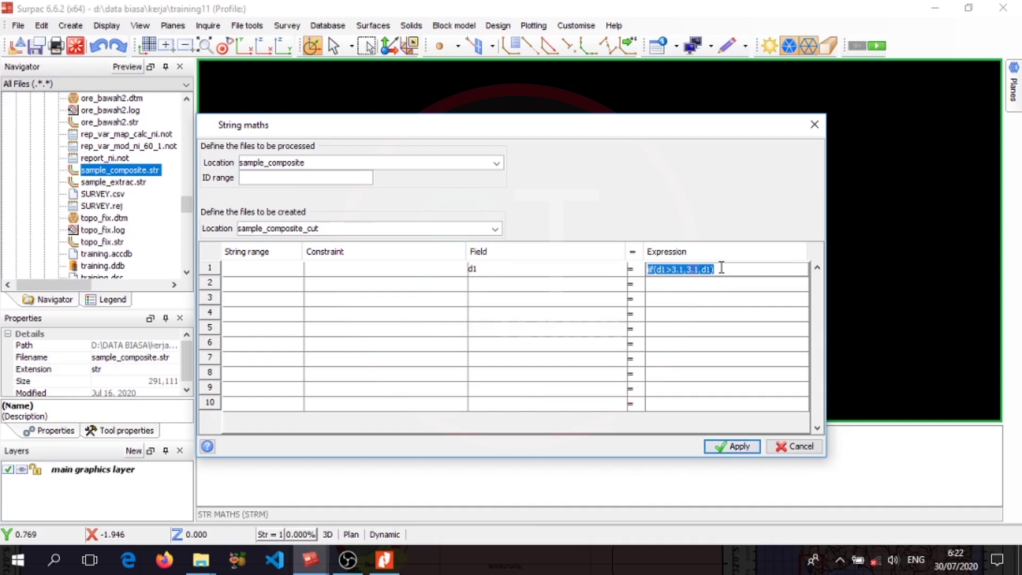
{"action": "type", "text": "if"}
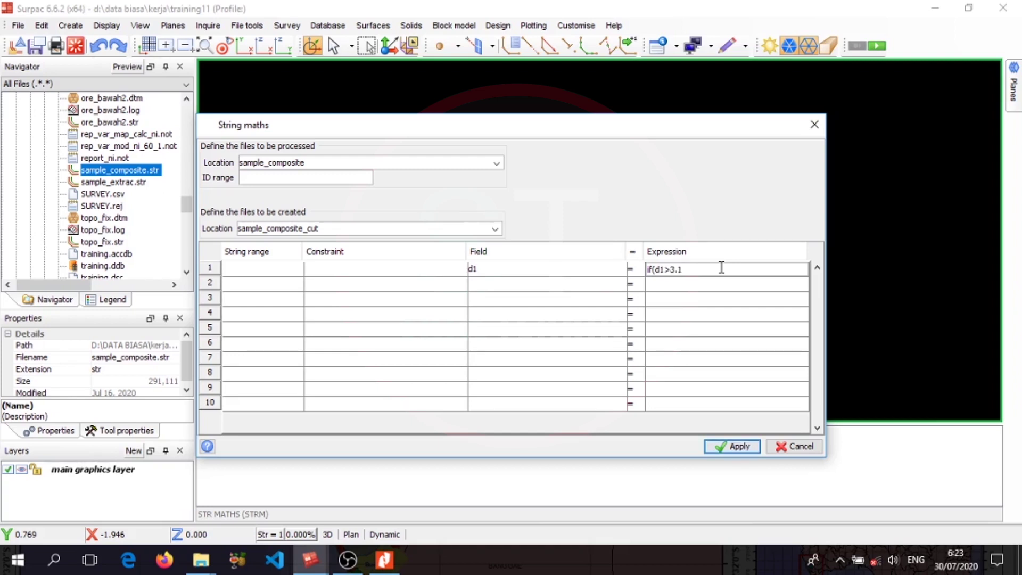
{"action": "type", "text": ",3.1,d1)"}
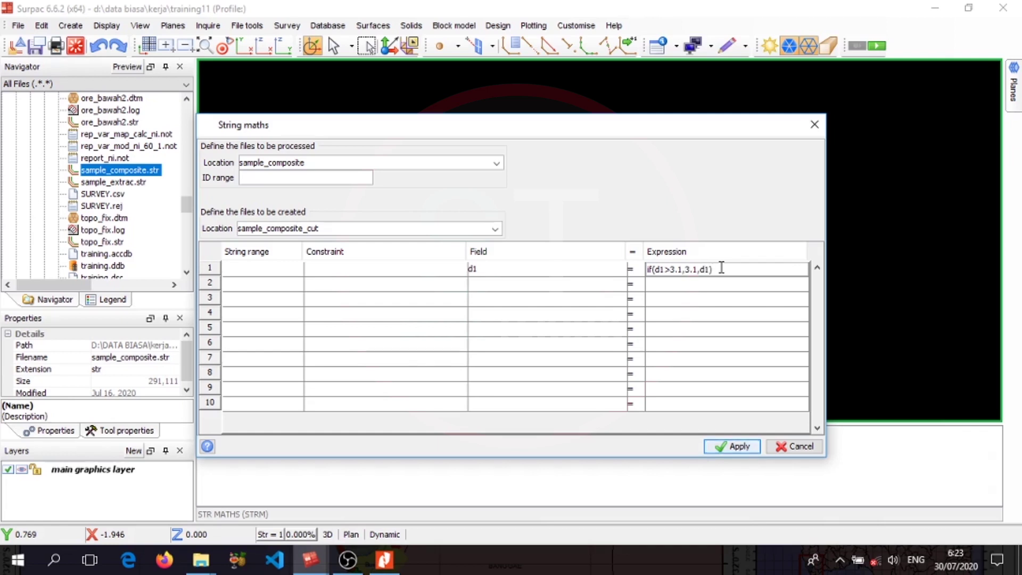
{"action": "left_click", "coordinate": [736, 447]}
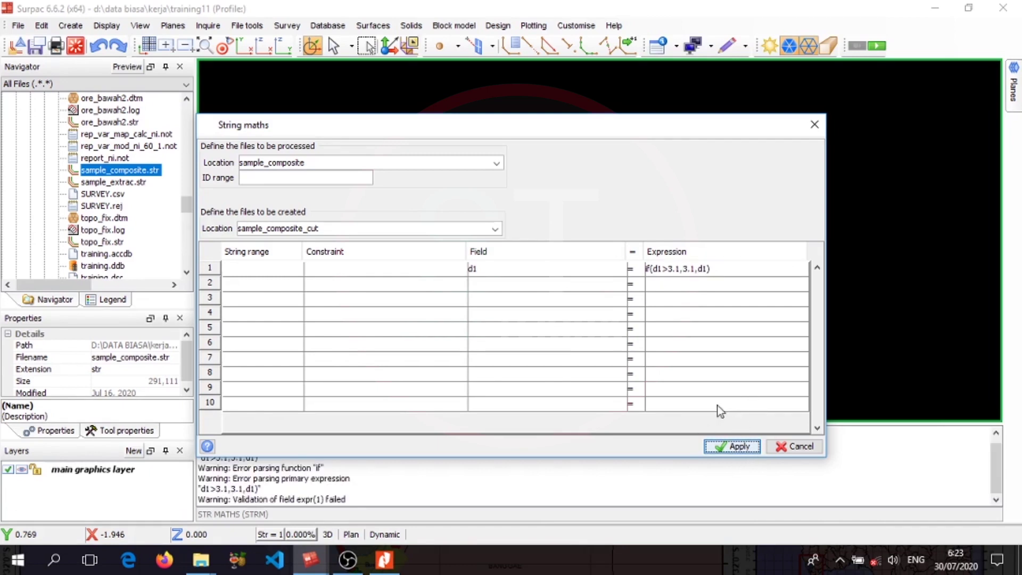
Step: Correct the d1 expression to iif(d1>3.1,3.1,d1) and run the string maths
{"action": "left_click", "coordinate": [649, 269]}
{"action": "left_click", "coordinate": [648, 271]}
{"action": "key", "text": "Left"}
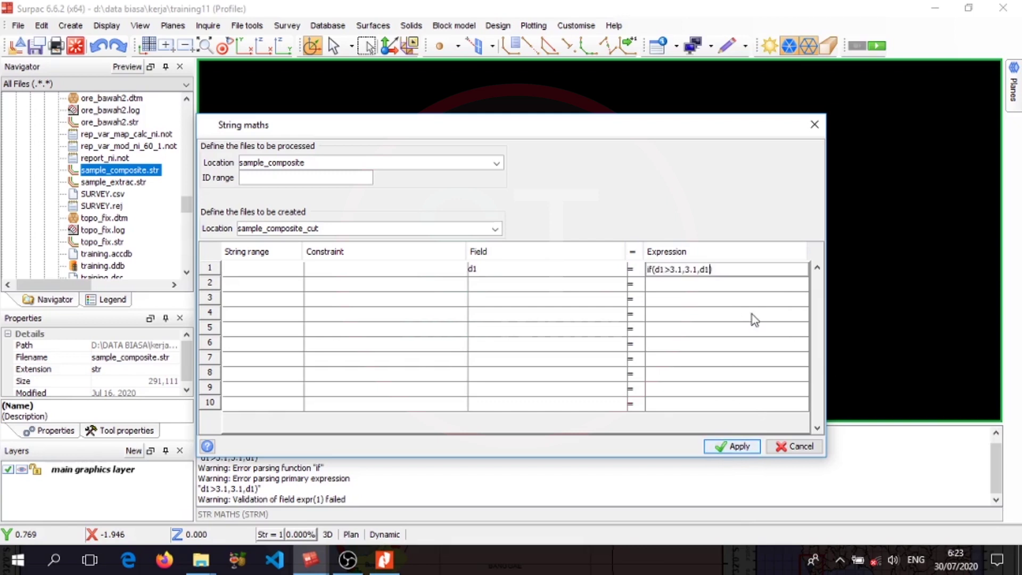
{"action": "key", "text": "Left"}
{"action": "key", "text": "Left"}
{"action": "key", "text": "Left"}
{"action": "key", "text": "Left"}
{"action": "key", "text": "Left"}
{"action": "key", "text": "Left"}
{"action": "key", "text": "Left"}
{"action": "key", "text": "Left"}
{"action": "key", "text": "Left"}
{"action": "key", "text": "Left"}
{"action": "key", "text": "Left"}
{"action": "key", "text": "Left"}
{"action": "key", "text": "Left"}
{"action": "key", "text": "Left"}
{"action": "key", "text": "Left"}
{"action": "key", "text": "Left"}
{"action": "type", "text": "i"}
{"action": "left_click", "coordinate": [719, 447]}
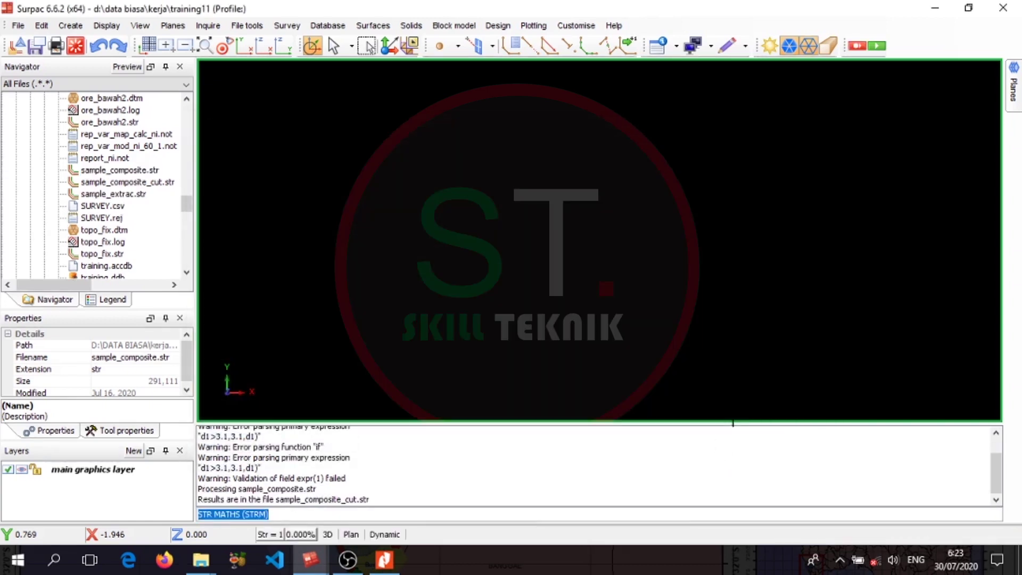
Step: Open sample_composite_cut.str in Notepad, check the first description field for values capped at 3.1, and close the file
{"action": "left_click", "coordinate": [144, 184]}
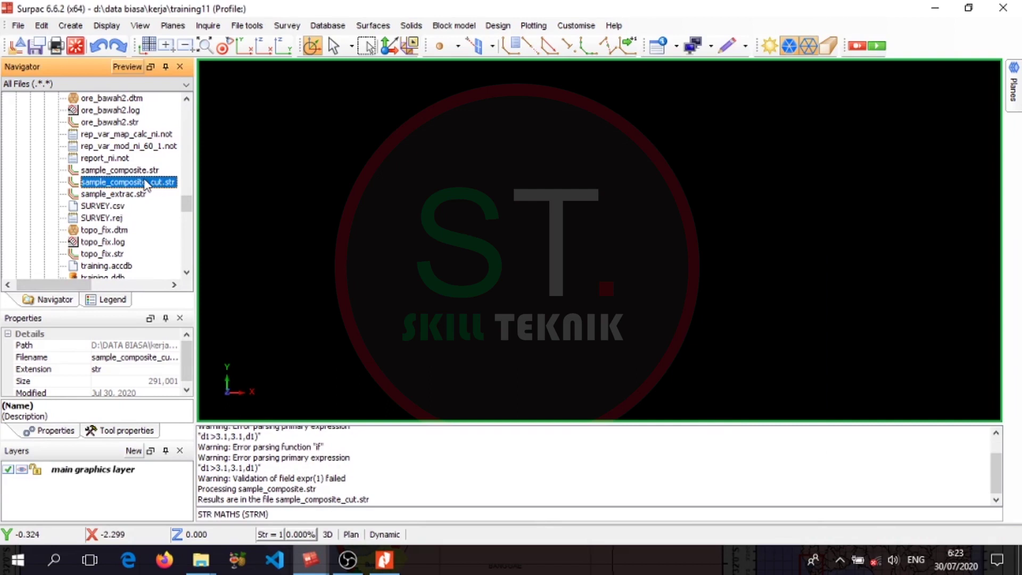
{"action": "right_click", "coordinate": [145, 184]}
{"action": "left_click", "coordinate": [181, 204]}
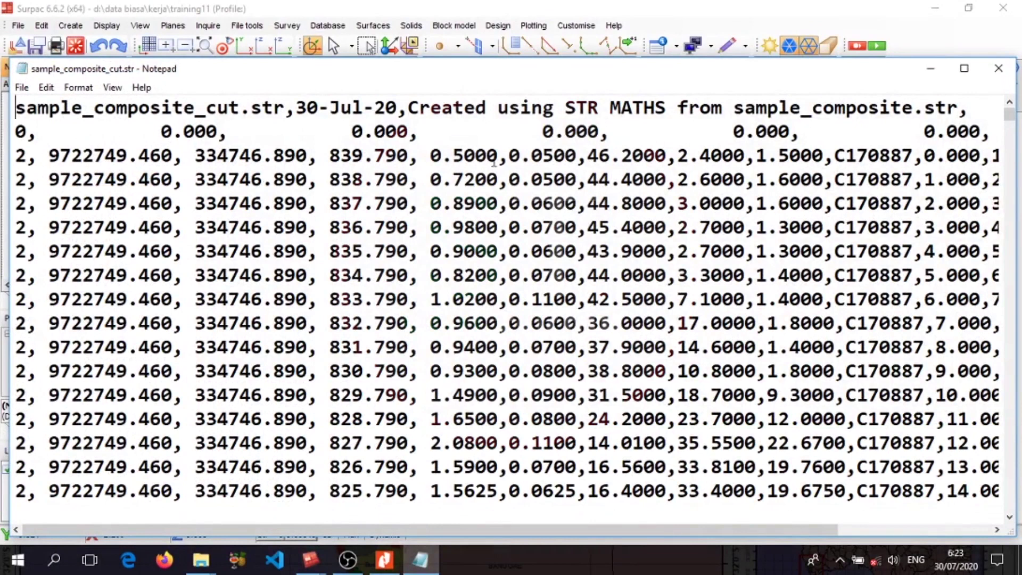
{"action": "scroll", "coordinate": [465, 130], "scroll_direction": "down", "scroll_amount": 19}
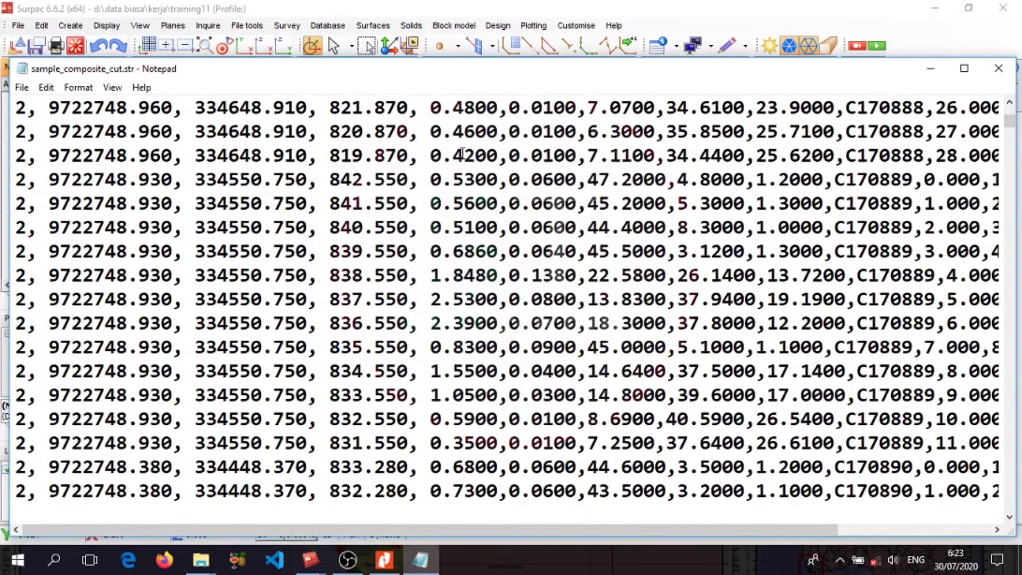
{"action": "scroll", "coordinate": [463, 170], "scroll_direction": "down", "scroll_amount": 20}
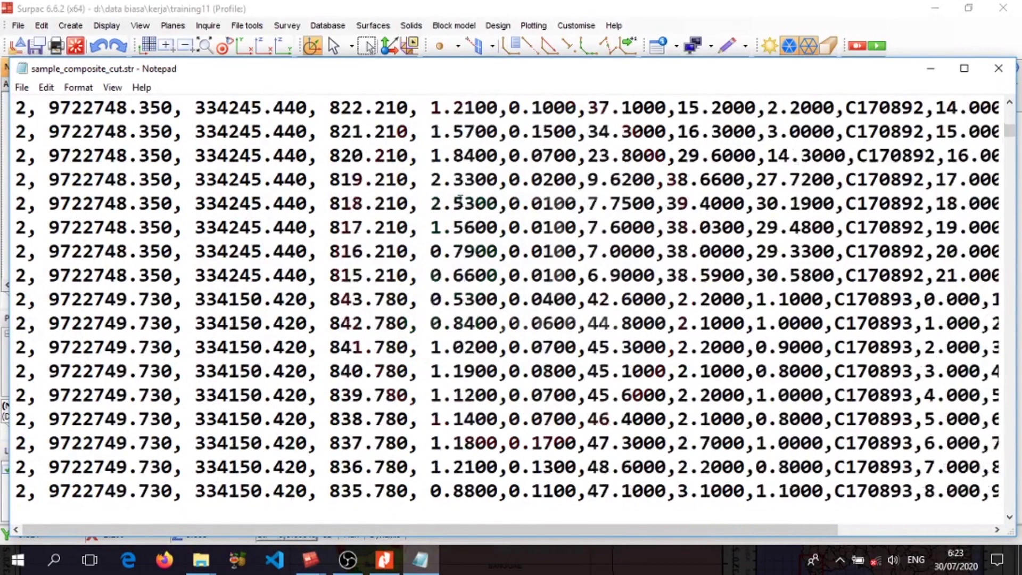
{"action": "scroll", "coordinate": [460, 202], "scroll_direction": "down", "scroll_amount": 20}
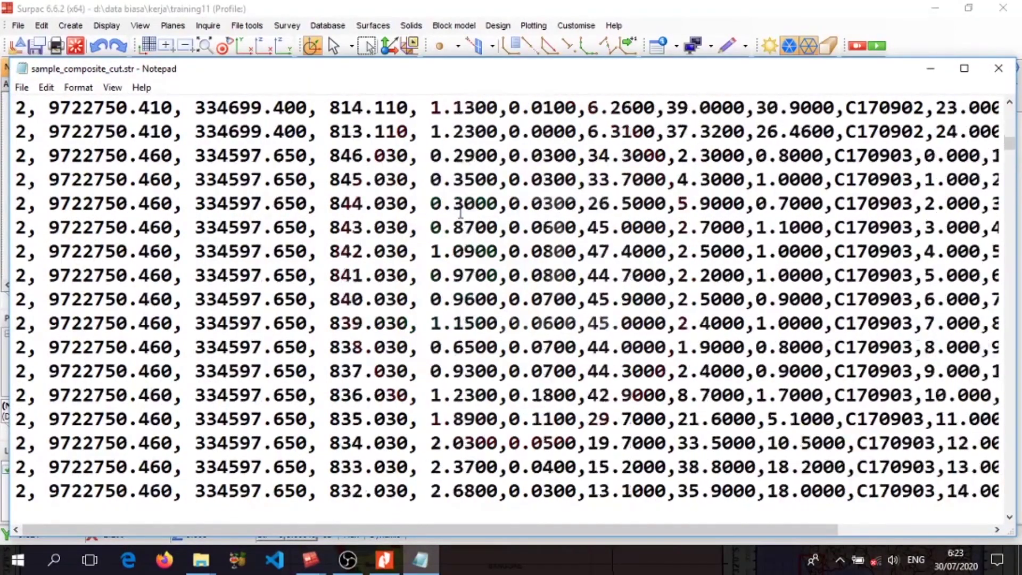
{"action": "scroll", "coordinate": [460, 213], "scroll_direction": "down", "scroll_amount": 16}
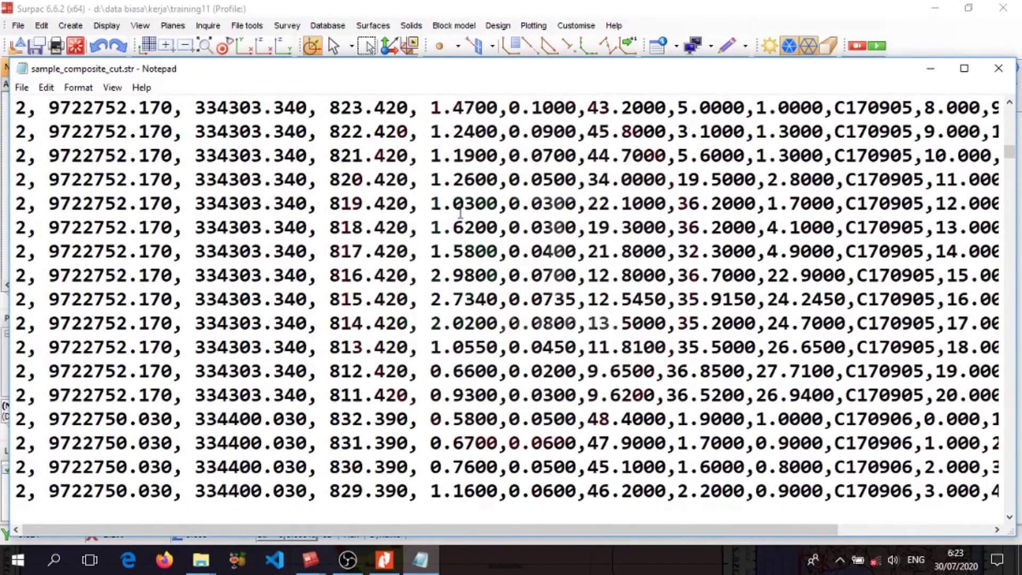
{"action": "scroll", "coordinate": [460, 213], "scroll_direction": "down", "scroll_amount": 20}
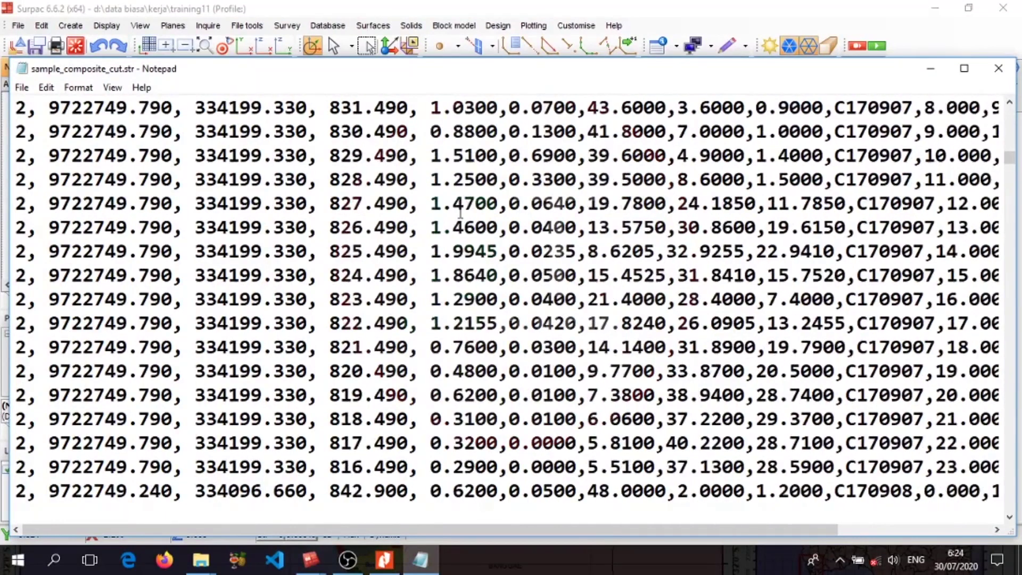
{"action": "scroll", "coordinate": [460, 213], "scroll_direction": "down", "scroll_amount": 1}
{"action": "scroll", "coordinate": [460, 213], "scroll_direction": "up", "scroll_amount": 1}
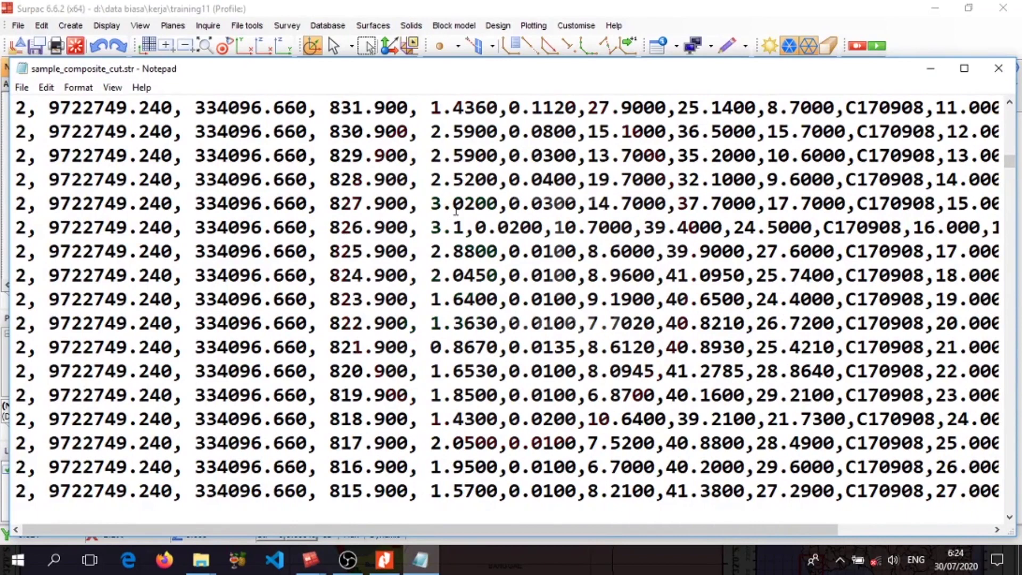
{"action": "scroll", "coordinate": [456, 211], "scroll_direction": "down", "scroll_amount": 13}
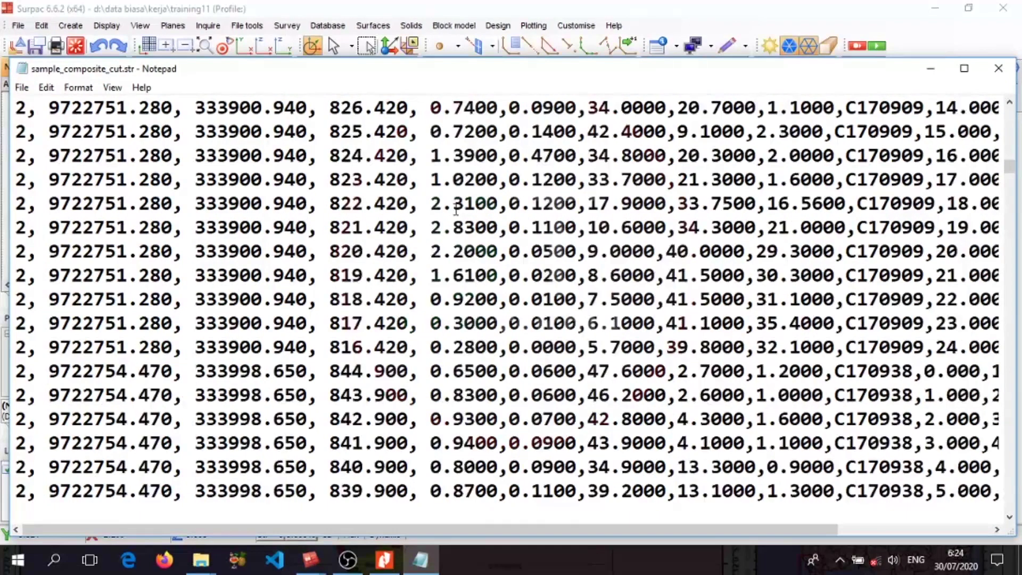
{"action": "scroll", "coordinate": [456, 211], "scroll_direction": "down", "scroll_amount": 20}
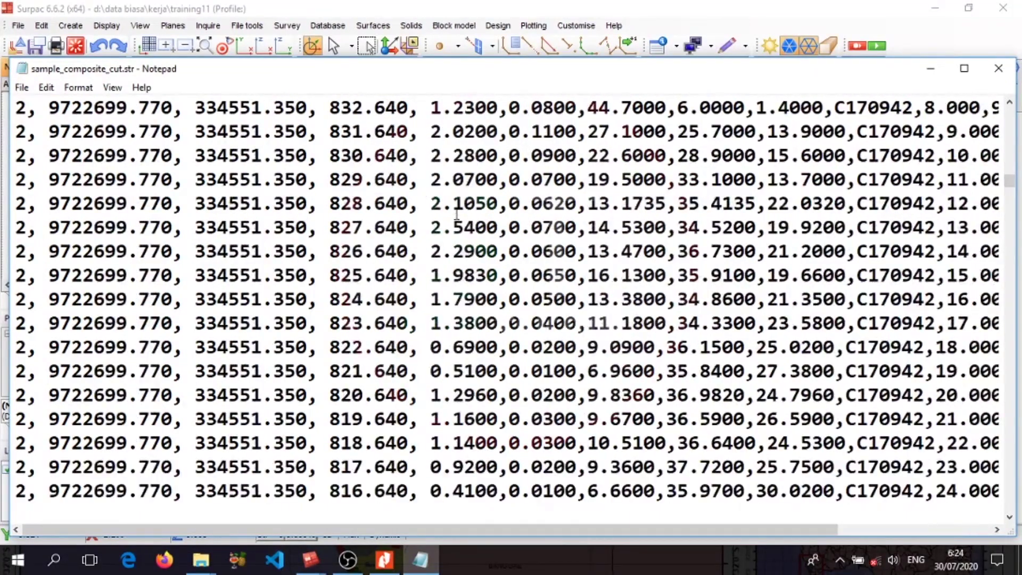
{"action": "scroll", "coordinate": [456, 214], "scroll_direction": "down", "scroll_amount": 13}
{"action": "scroll", "coordinate": [456, 219], "scroll_direction": "up", "scroll_amount": 3}
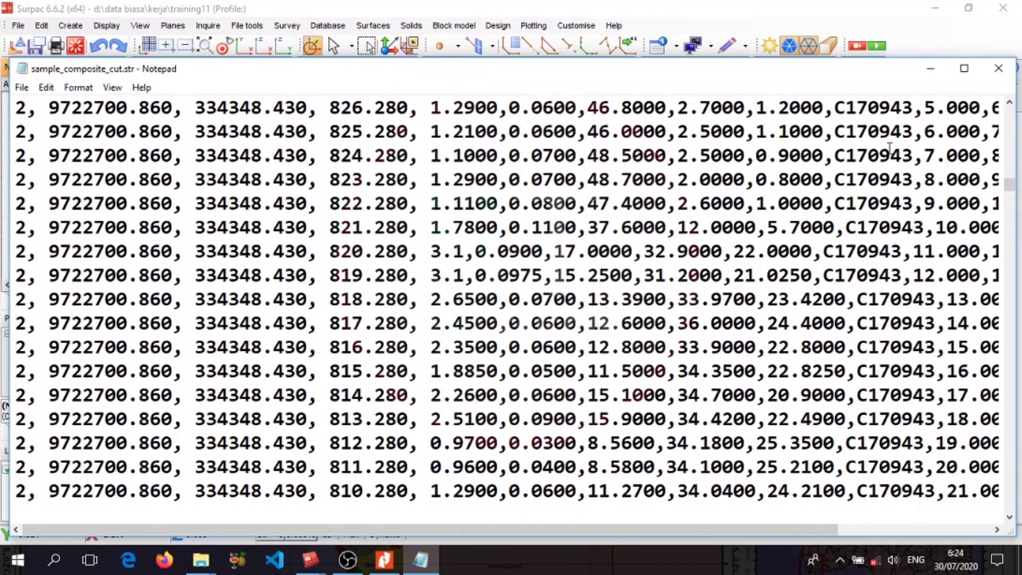
{"action": "left_click", "coordinate": [999, 68]}
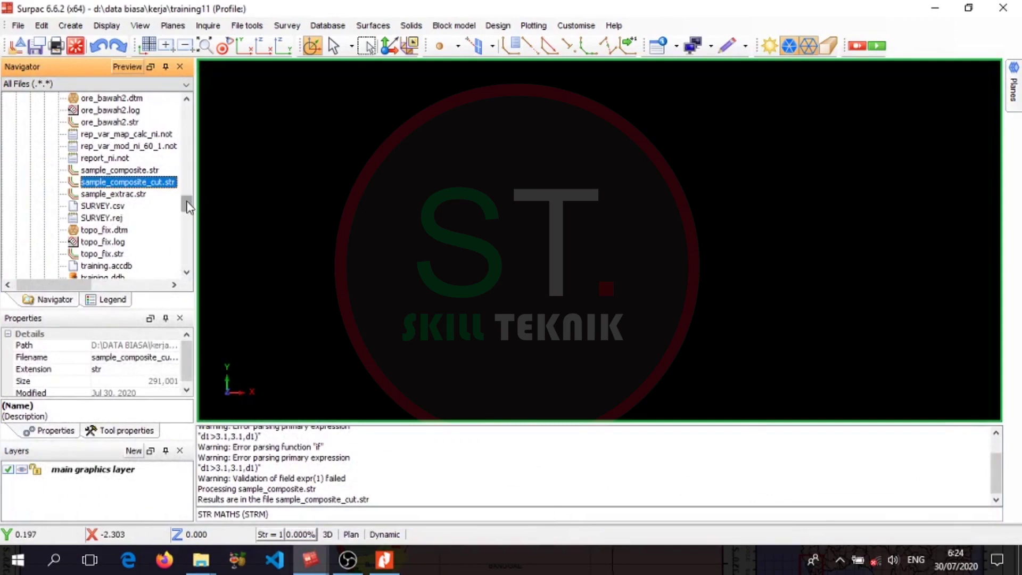
Step: Switch back to the Basic Statistics window showing the ni.comp graph
{"action": "left_click_drag", "start_coordinate": [186, 207], "coordinate": [188, 195]}
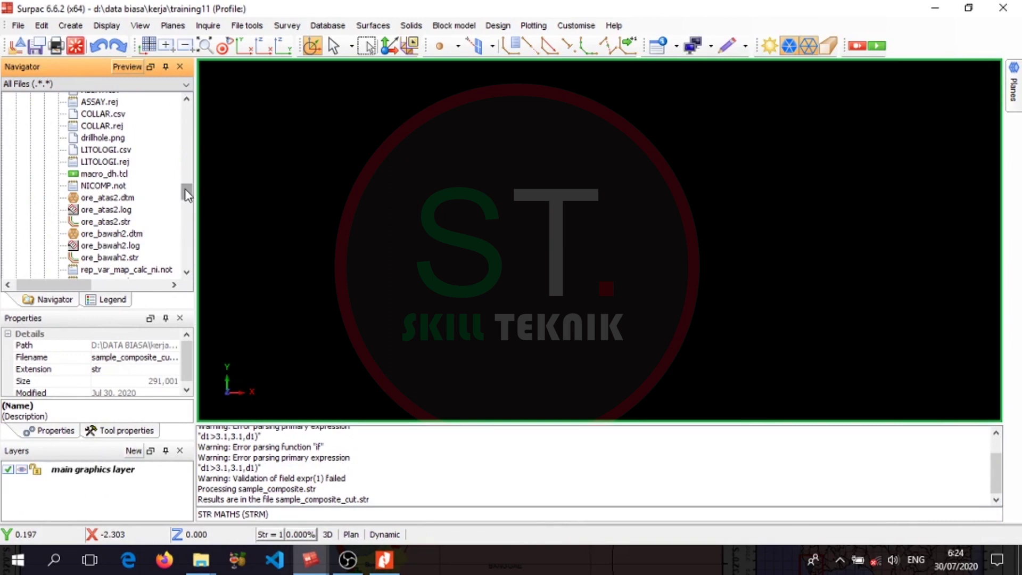
{"action": "left_click", "coordinate": [310, 559]}
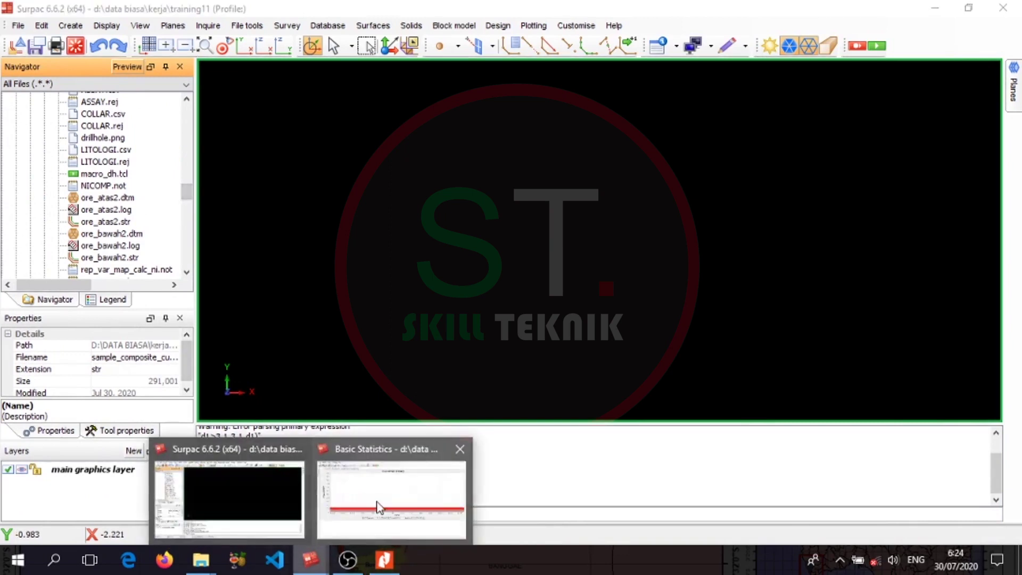
{"action": "left_click", "coordinate": [379, 507]}
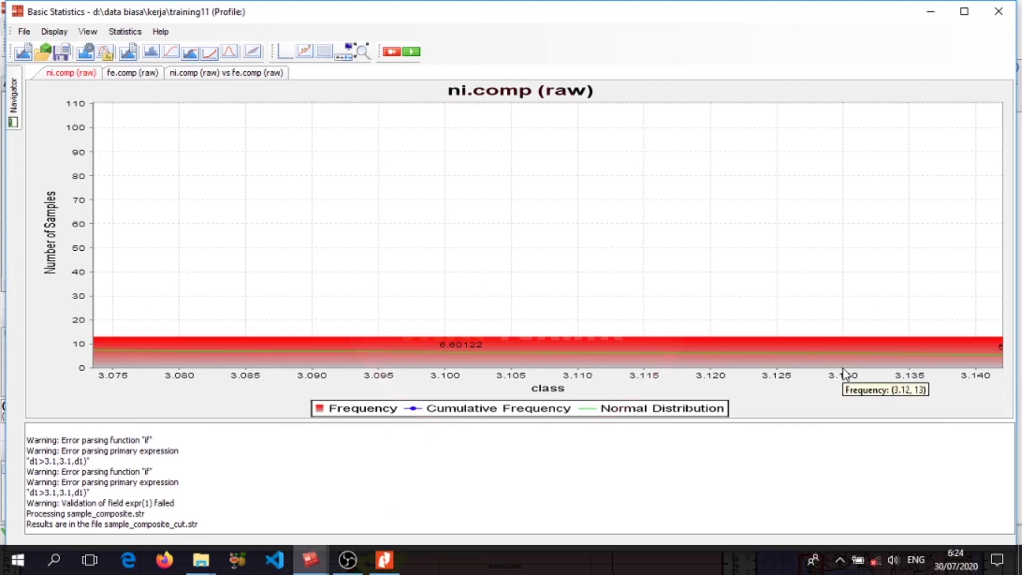